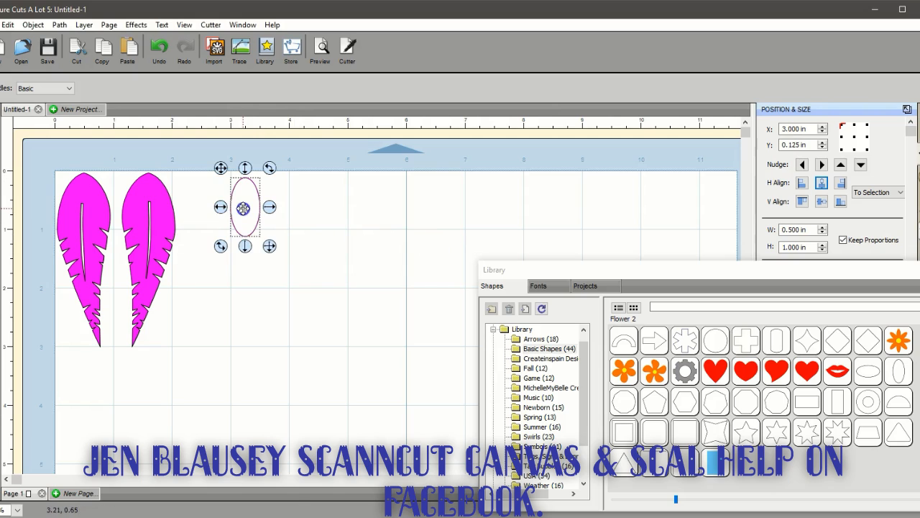
Stretch the oval to about 2.35 in tall, then drop its bottom node to form a pointed tip at about 2.88 in tall
{"action": "left_click_drag", "start_coordinate": [245, 246], "coordinate": [251, 328]}
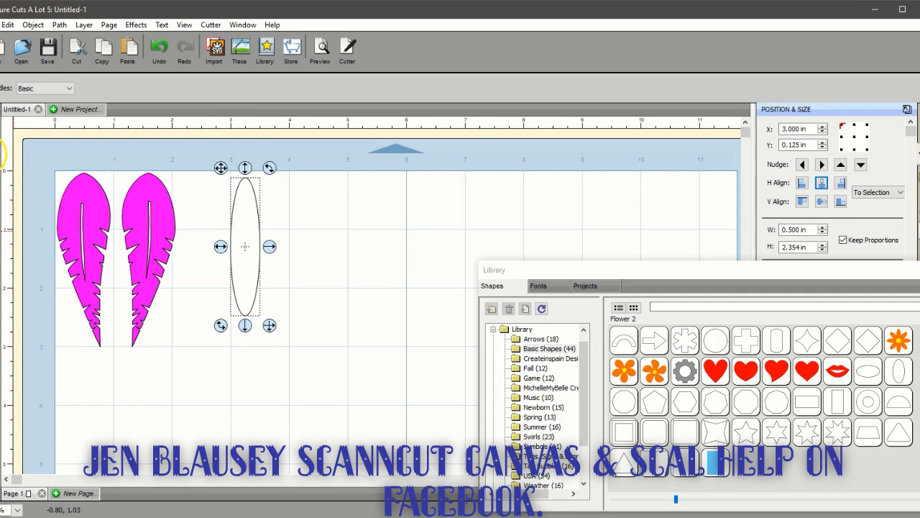
{"action": "left_click", "coordinate": [1, 152]}
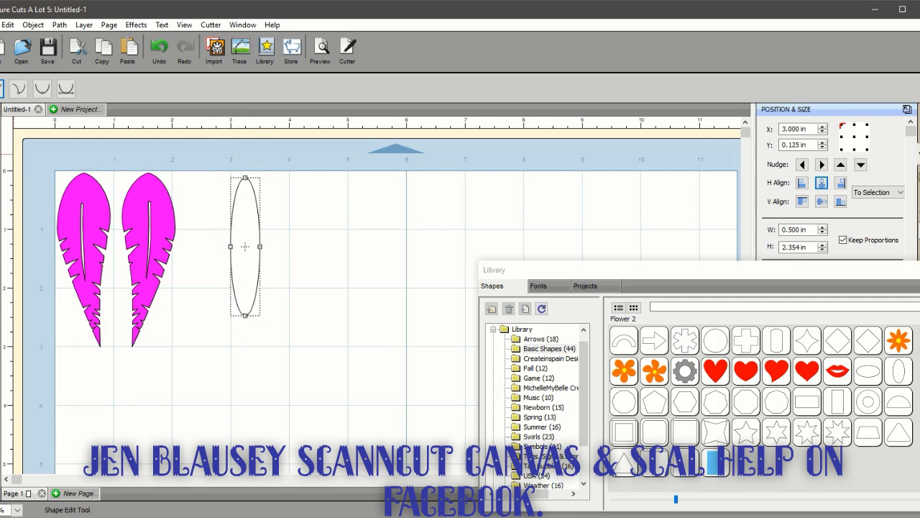
{"action": "left_click", "coordinate": [246, 315]}
{"action": "mouse_move", "coordinate": [245, 316]}
{"action": "left_mouse_down"}
{"action": "mouse_move", "coordinate": [256, 346]}
{"action": "mouse_move", "coordinate": [248, 331]}
{"action": "left_mouse_up"}
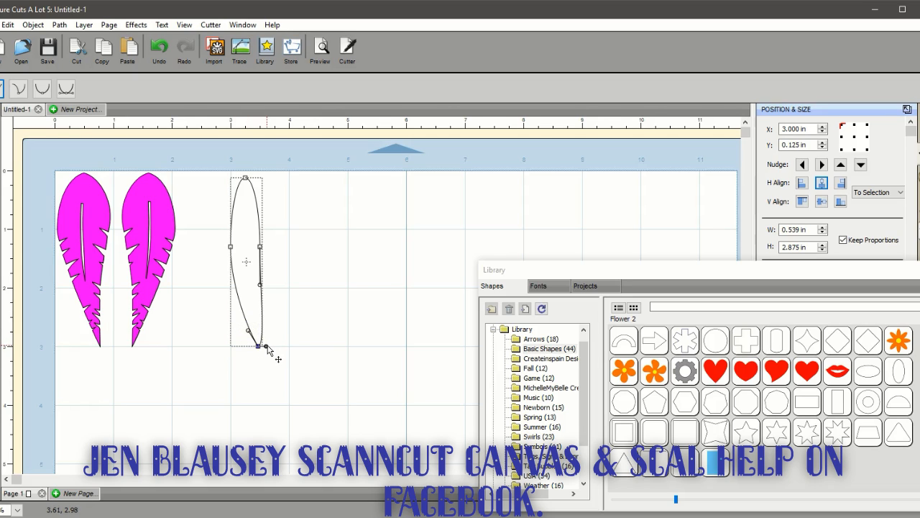
{"action": "left_click_drag", "start_coordinate": [266, 347], "coordinate": [259, 325]}
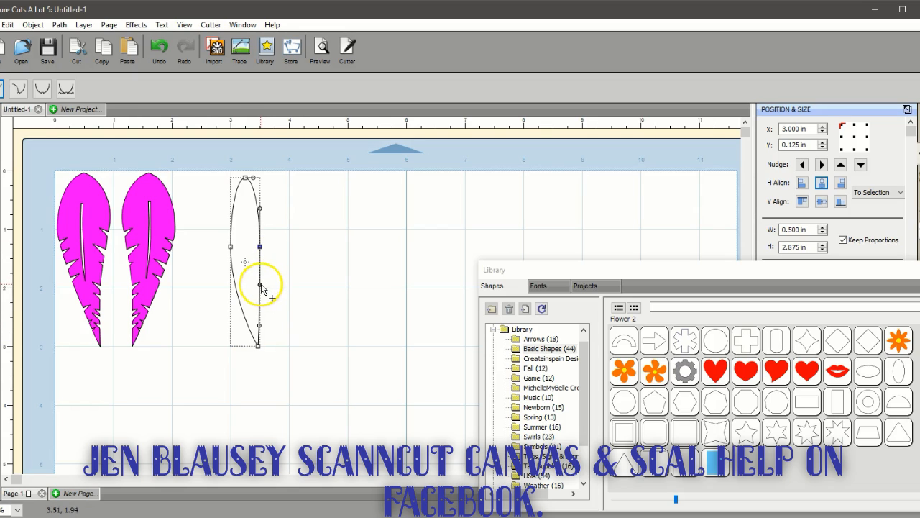
Bulge both sides of the shape outward and round its top node, making it about 0.83 in wide and 2.91 in tall
{"action": "left_click_drag", "start_coordinate": [261, 287], "coordinate": [250, 284]}
{"action": "left_click_drag", "start_coordinate": [260, 209], "coordinate": [268, 213]}
{"action": "left_click_drag", "start_coordinate": [260, 247], "coordinate": [221, 245]}
{"action": "left_click", "coordinate": [231, 247]}
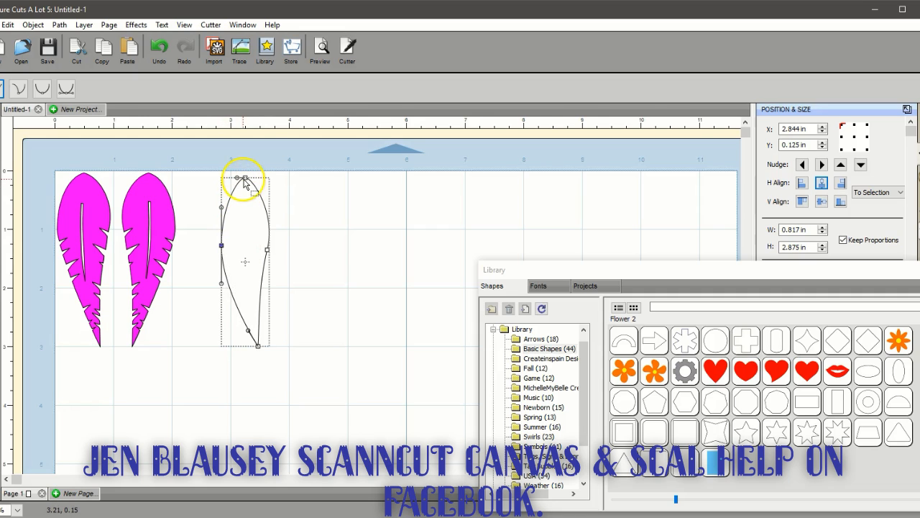
{"action": "mouse_move", "coordinate": [246, 179]}
{"action": "left_mouse_down"}
{"action": "mouse_move", "coordinate": [263, 183]}
{"action": "mouse_move", "coordinate": [237, 177]}
{"action": "left_mouse_up"}
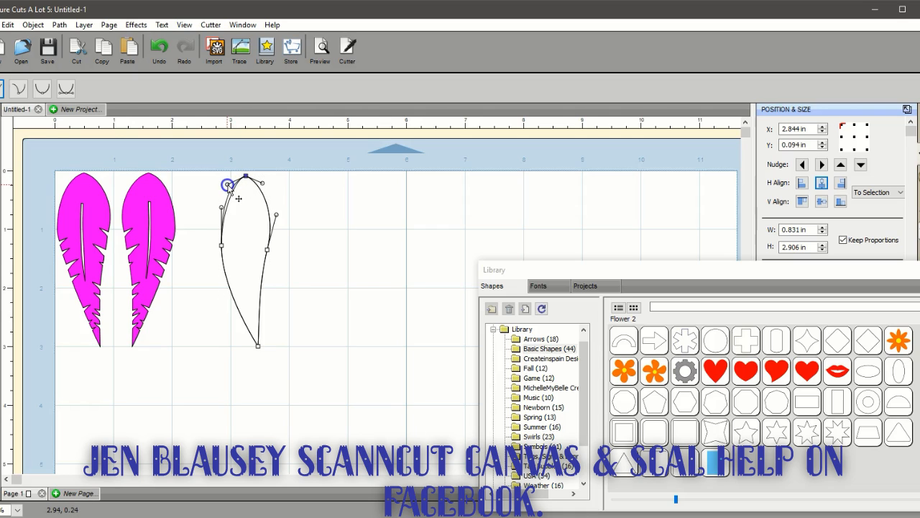
{"action": "left_click_drag", "start_coordinate": [239, 198], "coordinate": [239, 200]}
Shift the left side node outward and the right one inward, bulging the curve above it to about 0.87 in wide overall
{"action": "left_click", "coordinate": [222, 247]}
{"action": "left_click_drag", "start_coordinate": [222, 247], "coordinate": [261, 245]}
{"action": "left_click", "coordinate": [264, 251]}
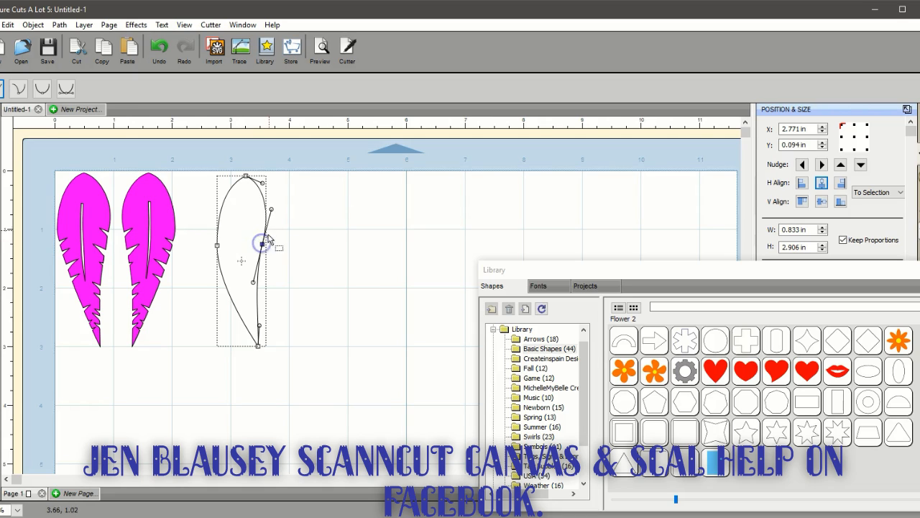
{"action": "left_click_drag", "start_coordinate": [271, 209], "coordinate": [272, 210]}
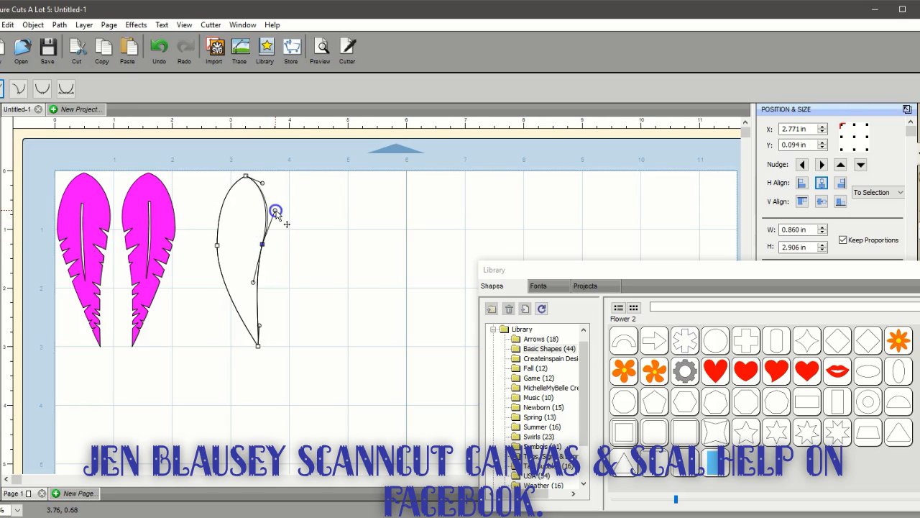
{"action": "left_click", "coordinate": [305, 248]}
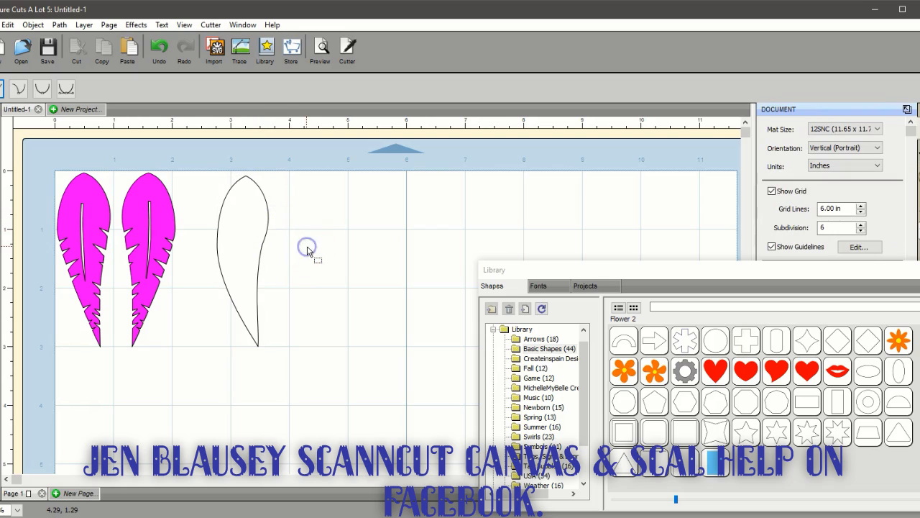
Adjust the tip's curve handle to refine the lower right edge of the feather outline
{"action": "left_click", "coordinate": [263, 248]}
{"action": "left_click", "coordinate": [255, 282]}
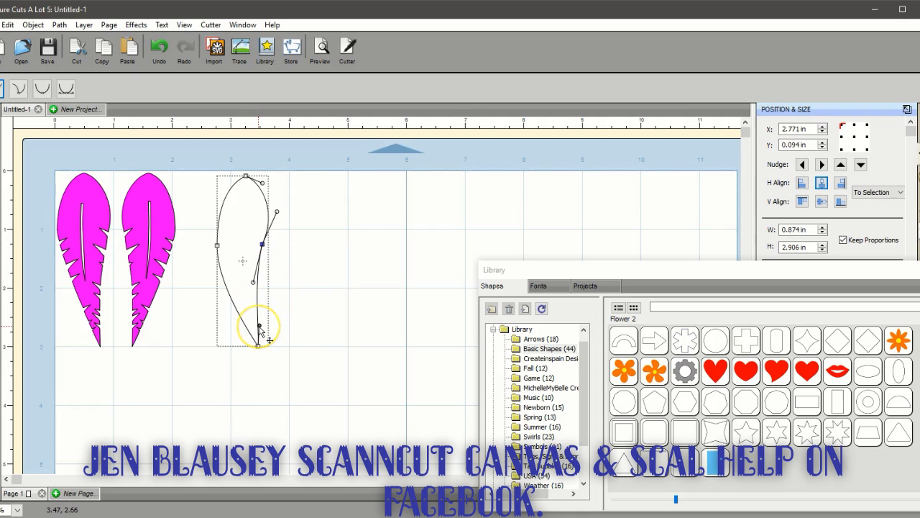
{"action": "left_click_drag", "start_coordinate": [259, 327], "coordinate": [258, 315]}
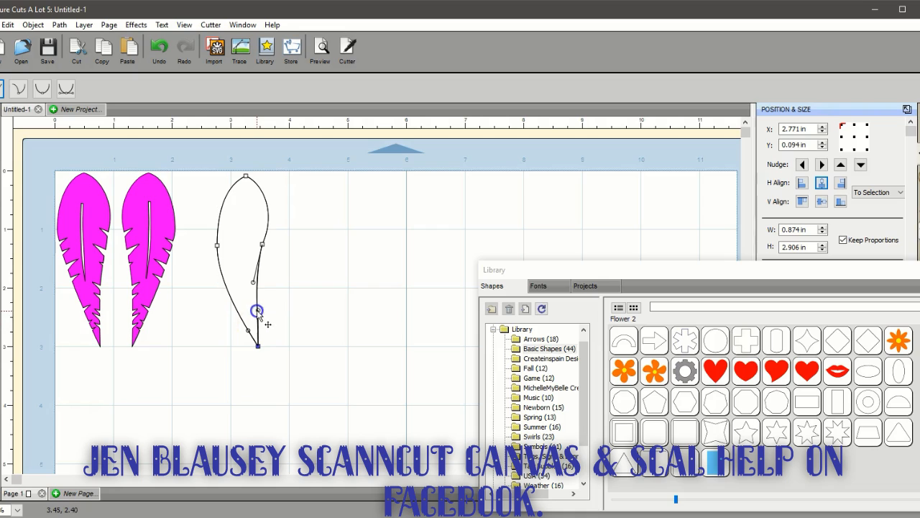
{"action": "left_click", "coordinate": [323, 272]}
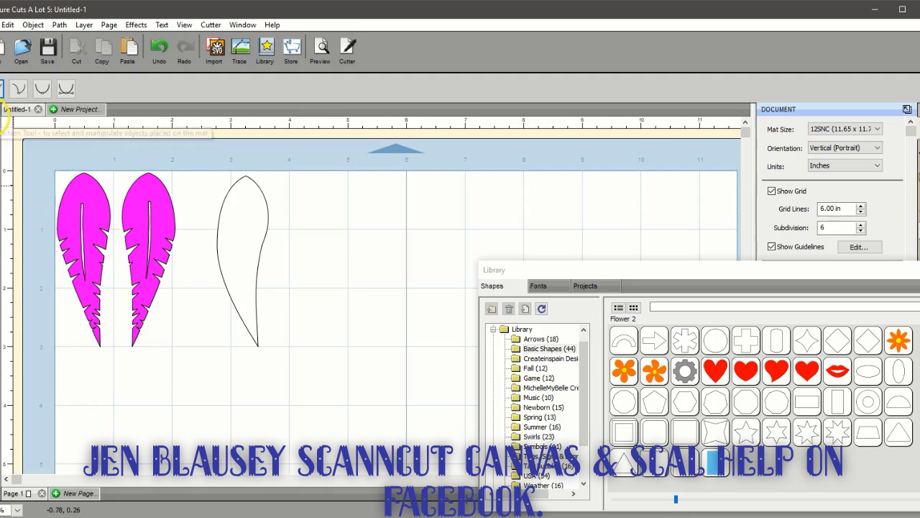
Move the finished feather outline down and right to about X 3.08 in, Y 0.78 in
{"action": "left_click", "coordinate": [5, 120]}
{"action": "left_click", "coordinate": [251, 242]}
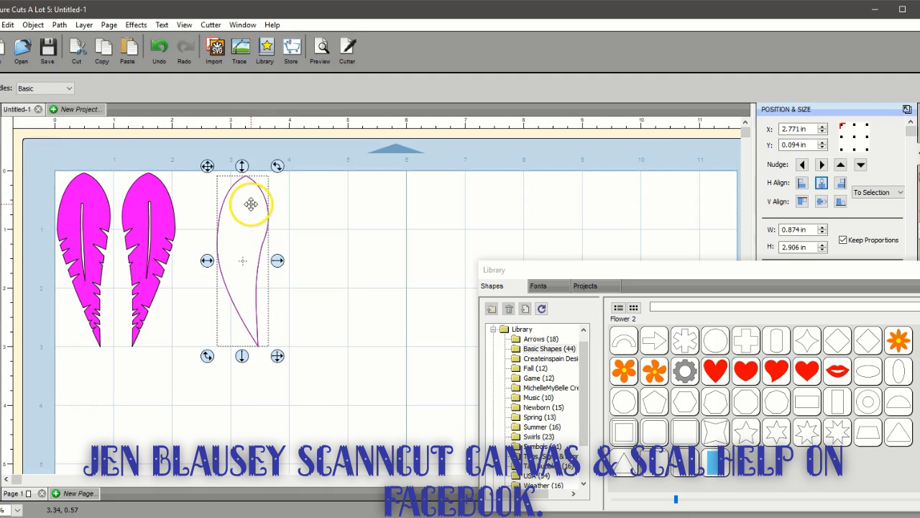
{"action": "left_click_drag", "start_coordinate": [249, 211], "coordinate": [268, 249]}
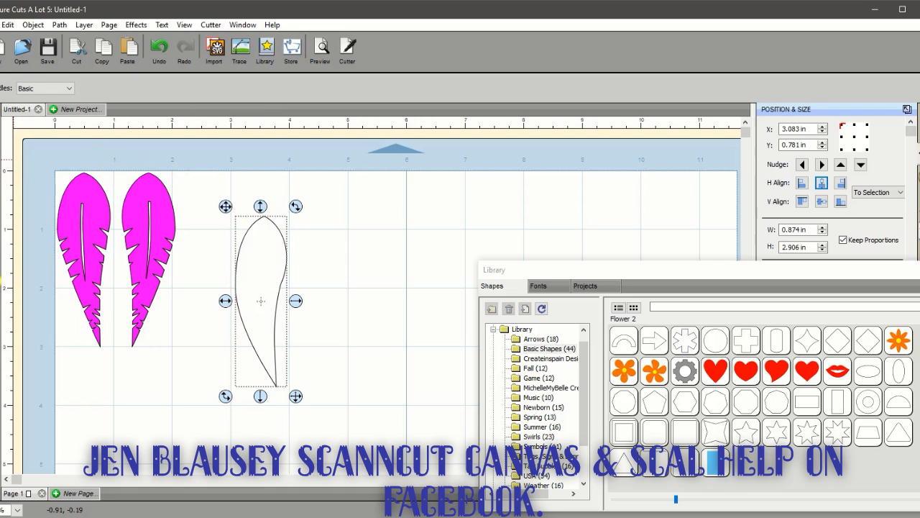
Trim the very top of the feather outline with the 0.100 in square Eraser, keeping the path closed
{"action": "left_click", "coordinate": [3, 241]}
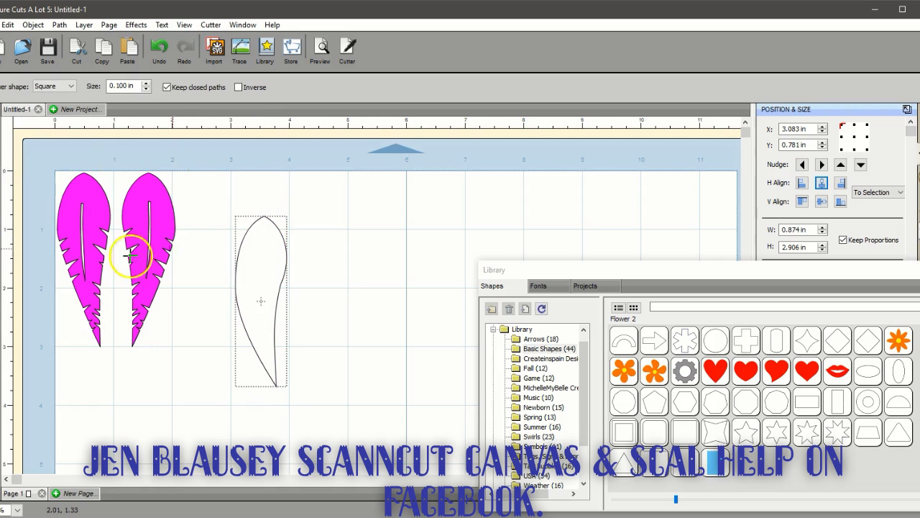
{"action": "left_click", "coordinate": [265, 213]}
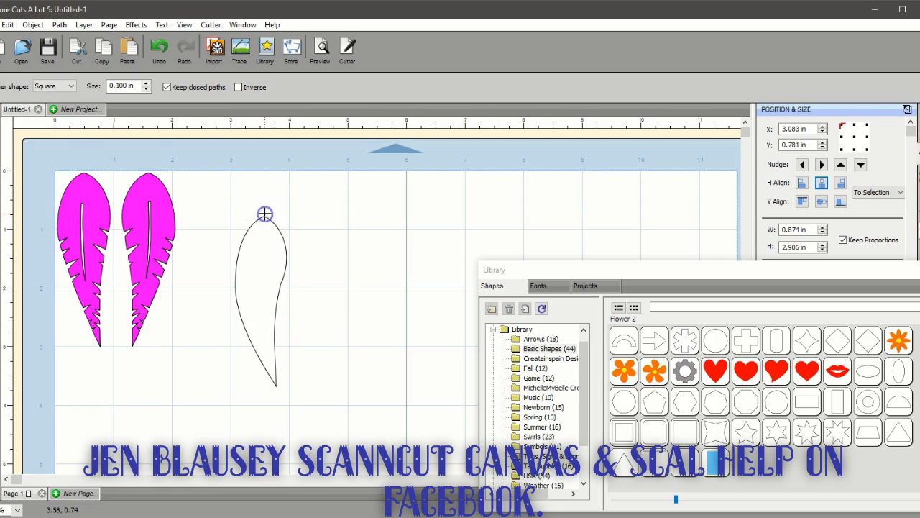
{"action": "left_click", "coordinate": [1, 123]}
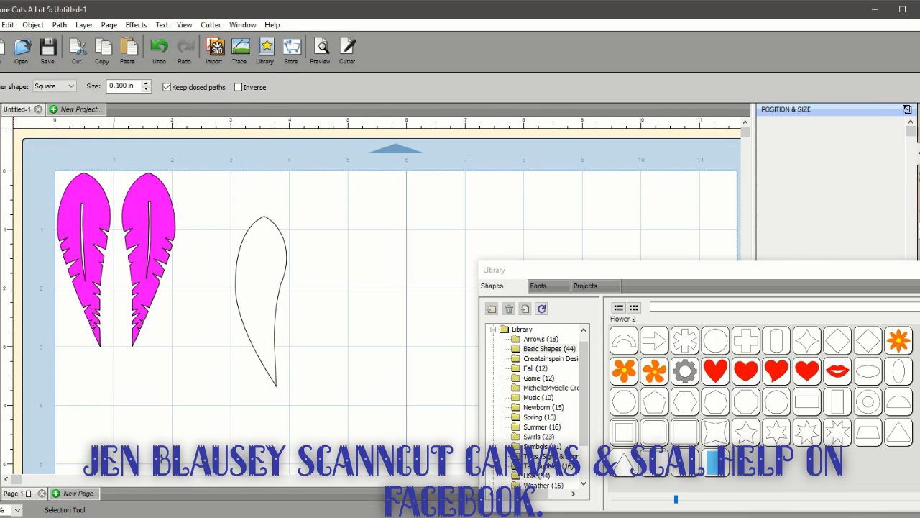
Duplicate the feather outline into two columns and one row
{"action": "left_click", "coordinate": [261, 279]}
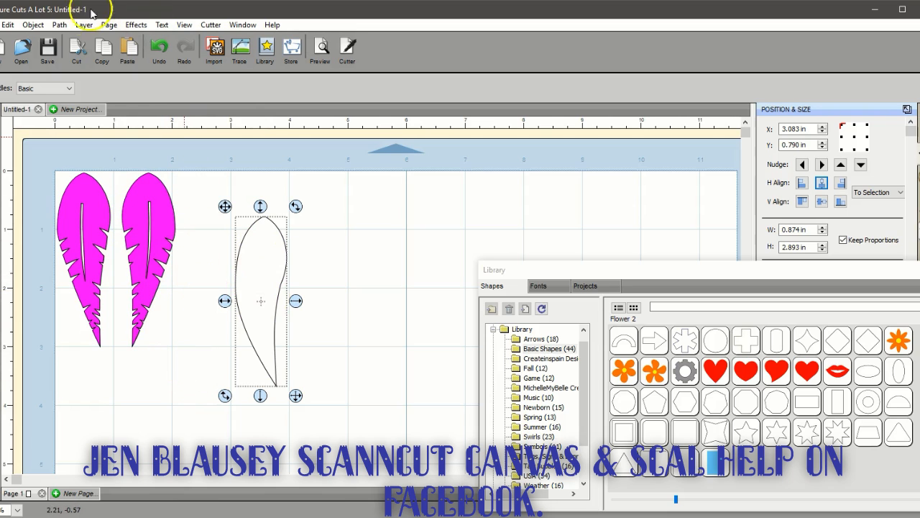
{"action": "left_click", "coordinate": [33, 24]}
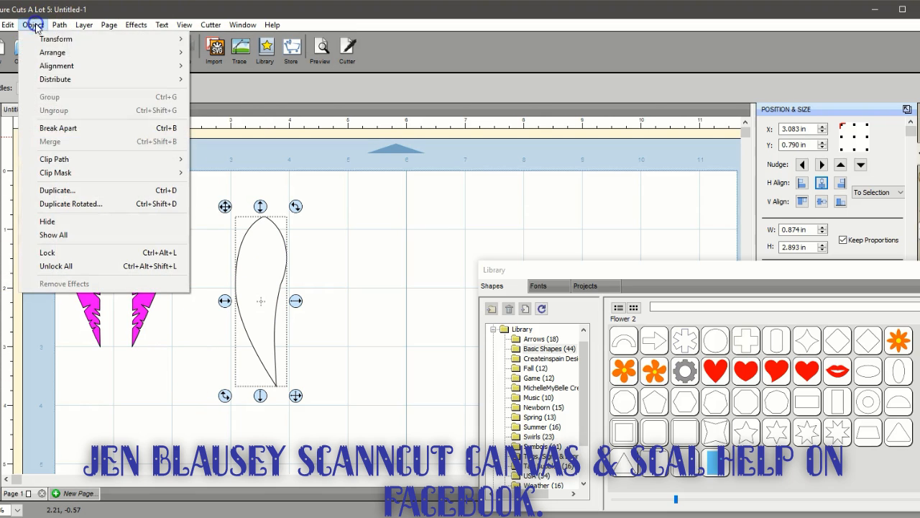
{"action": "left_click", "coordinate": [58, 190]}
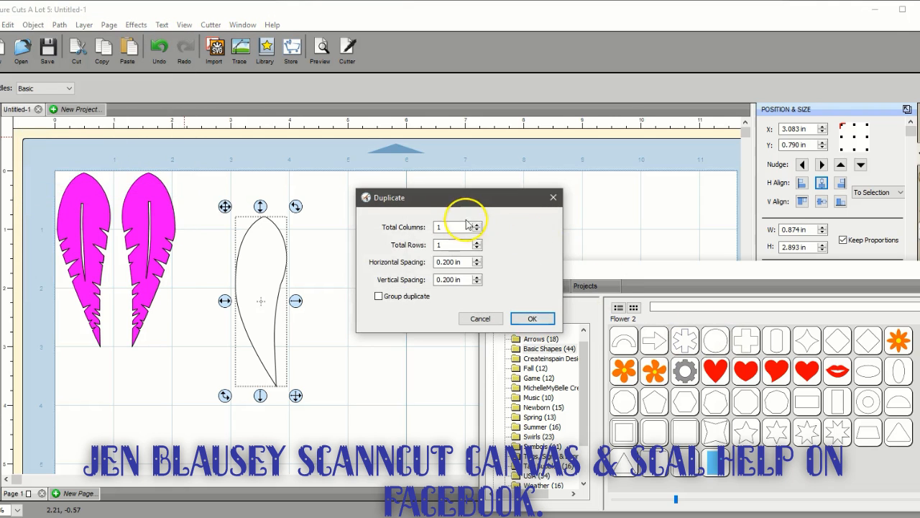
{"action": "left_click", "coordinate": [476, 224]}
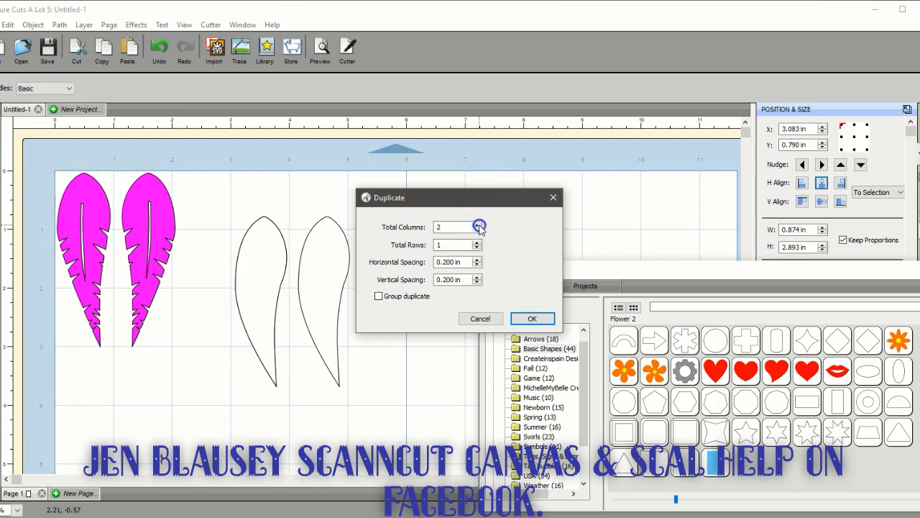
{"action": "left_click", "coordinate": [529, 314]}
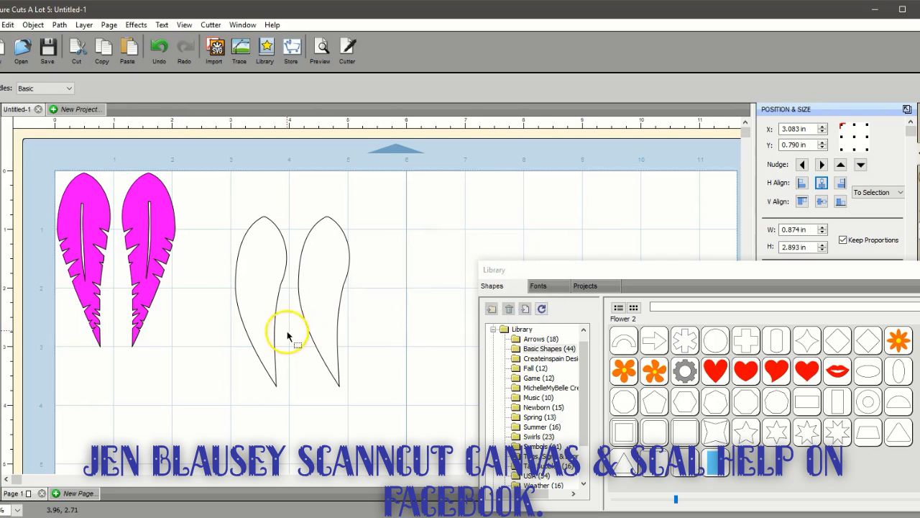
Shrink the feather copy proportionally to 0.120 in wide
{"action": "left_click", "coordinate": [326, 289]}
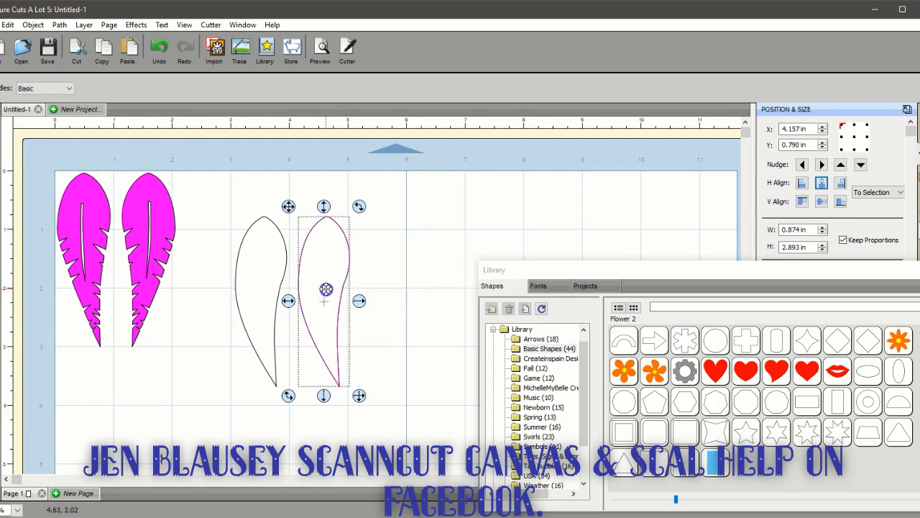
{"action": "left_click", "coordinate": [822, 233]}
{"action": "left_click", "coordinate": [823, 233]}
{"action": "left_click", "coordinate": [823, 233]}
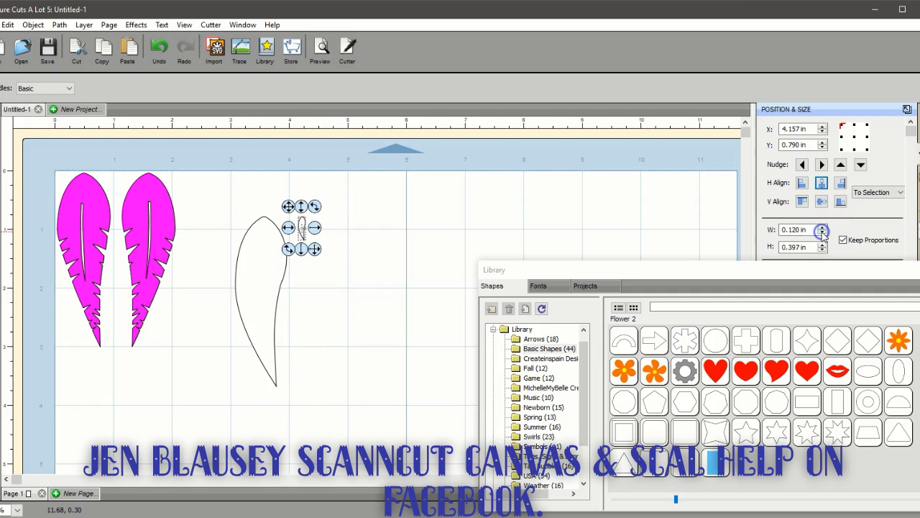
Duplicate the small feather shape into five columns and two rows with 0.200 in spacing
{"action": "left_click", "coordinate": [323, 247]}
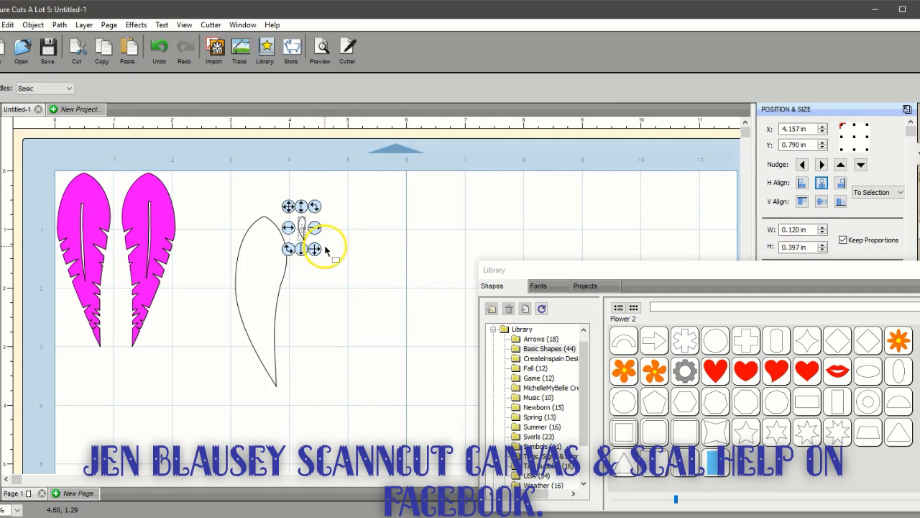
{"action": "left_click", "coordinate": [33, 24]}
{"action": "left_click", "coordinate": [53, 191]}
{"action": "left_click", "coordinate": [449, 226]}
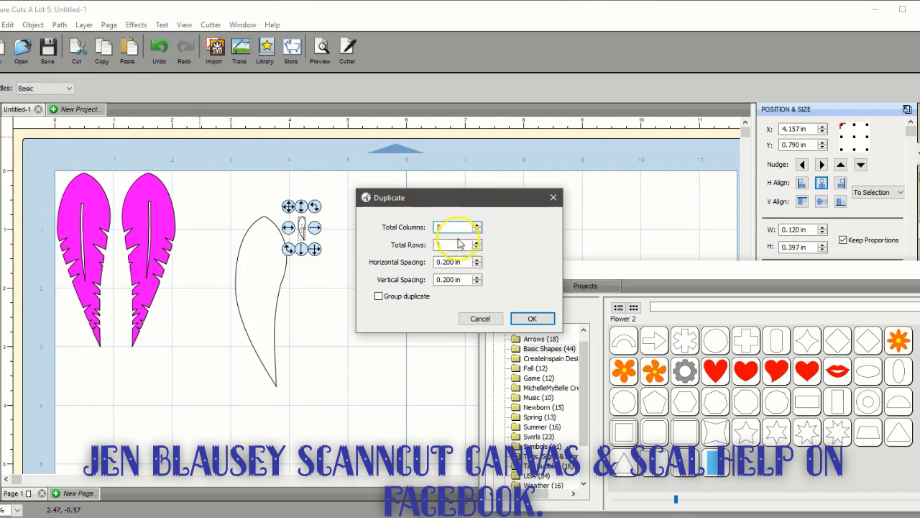
{"action": "left_click", "coordinate": [476, 243]}
{"action": "left_click", "coordinate": [530, 318]}
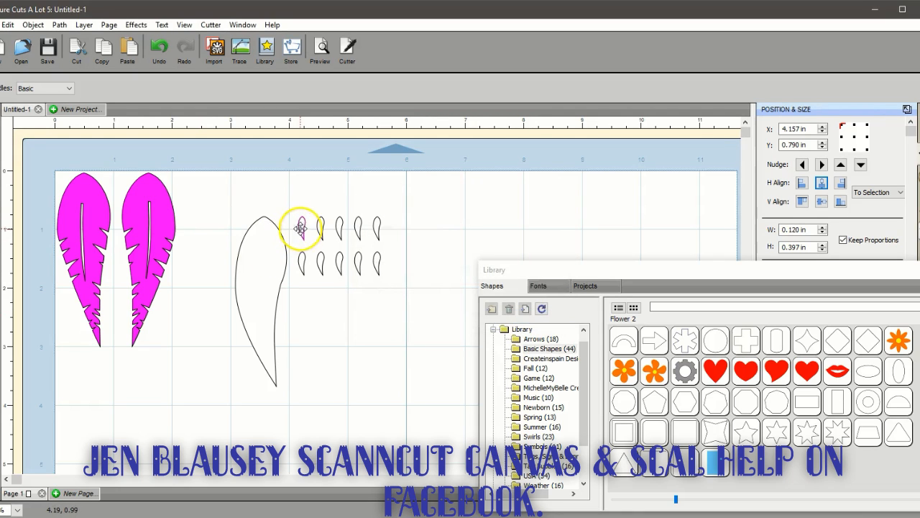
Select all ten small shapes, clear the Library window out of the way, and rotate them 90 degrees clockwise
{"action": "left_click_drag", "start_coordinate": [280, 202], "coordinate": [451, 351]}
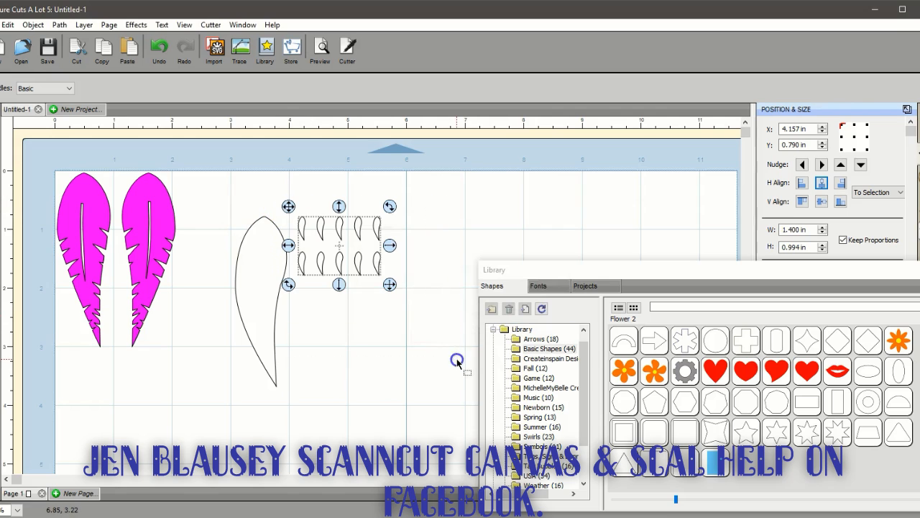
{"action": "left_click_drag", "start_coordinate": [771, 260], "coordinate": [755, 499]}
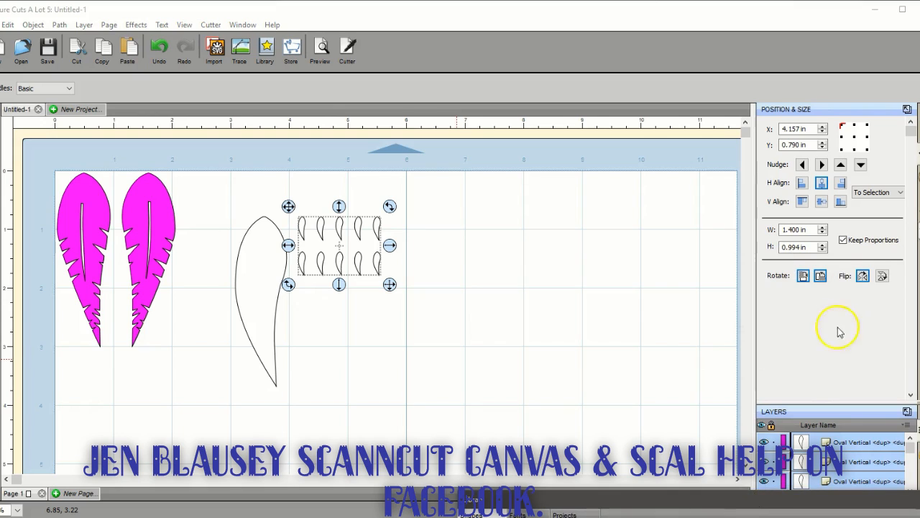
{"action": "left_click", "coordinate": [805, 277]}
{"action": "left_click", "coordinate": [804, 276]}
{"action": "left_click", "coordinate": [528, 325]}
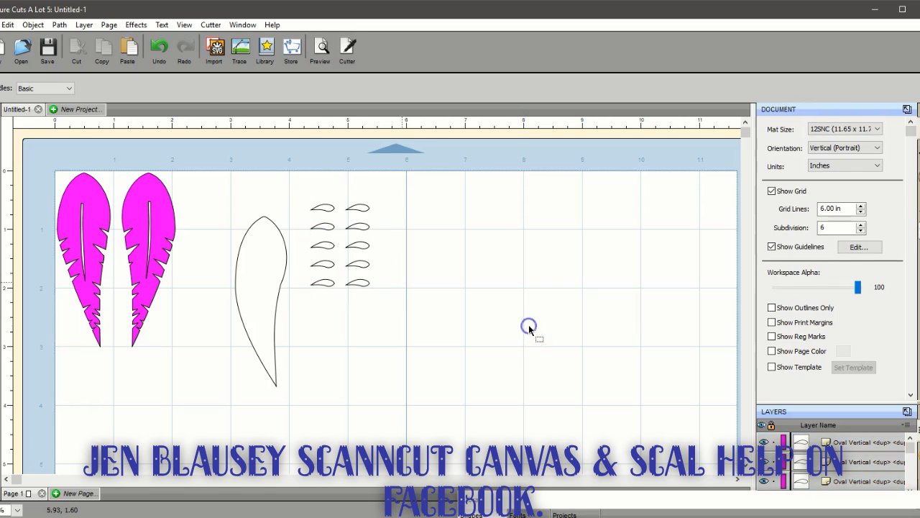
Place five small shapes across the large feather's right edge from mid-height down, tilting the uppermost one by about 13 degrees
{"action": "left_click", "coordinate": [322, 207]}
{"action": "left_click_drag", "start_coordinate": [323, 208], "coordinate": [308, 256]}
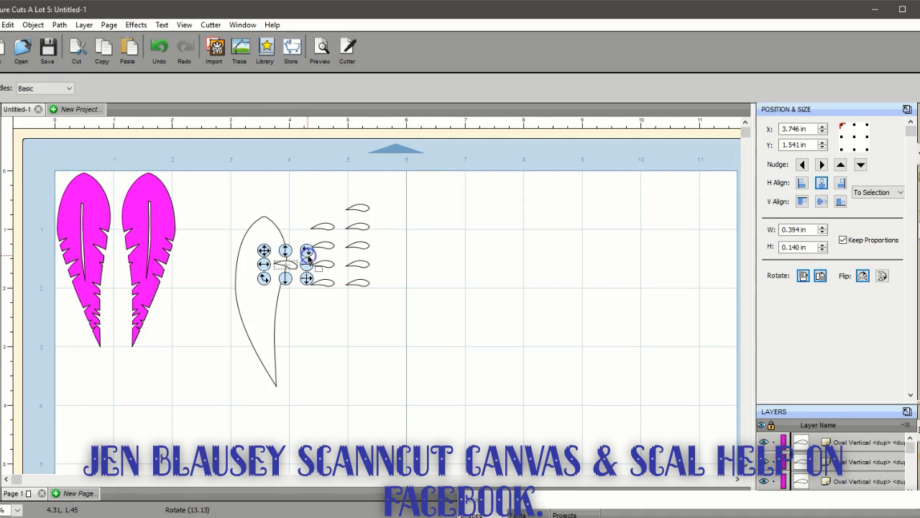
{"action": "left_click_drag", "start_coordinate": [325, 225], "coordinate": [292, 289]}
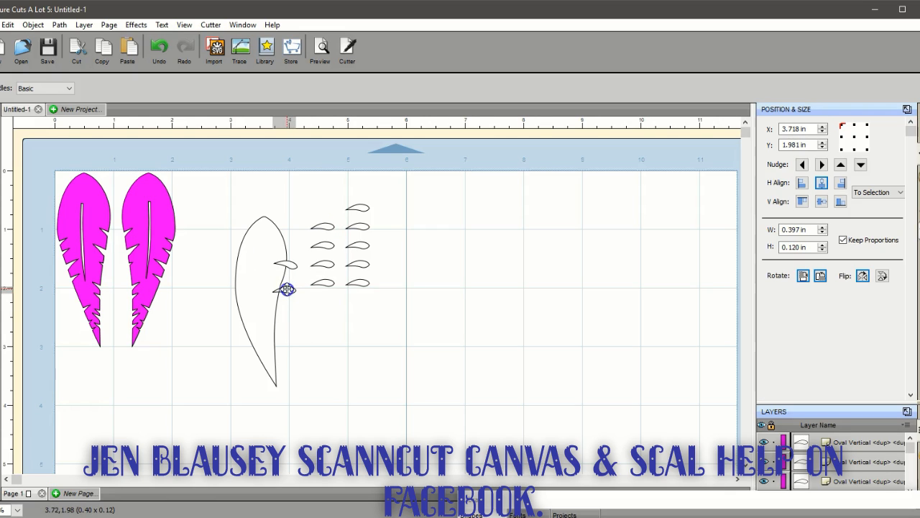
{"action": "left_click_drag", "start_coordinate": [286, 289], "coordinate": [280, 344]}
{"action": "left_click_drag", "start_coordinate": [323, 279], "coordinate": [281, 335]}
{"action": "left_click_drag", "start_coordinate": [355, 280], "coordinate": [281, 350]}
{"action": "left_click", "coordinate": [212, 243]}
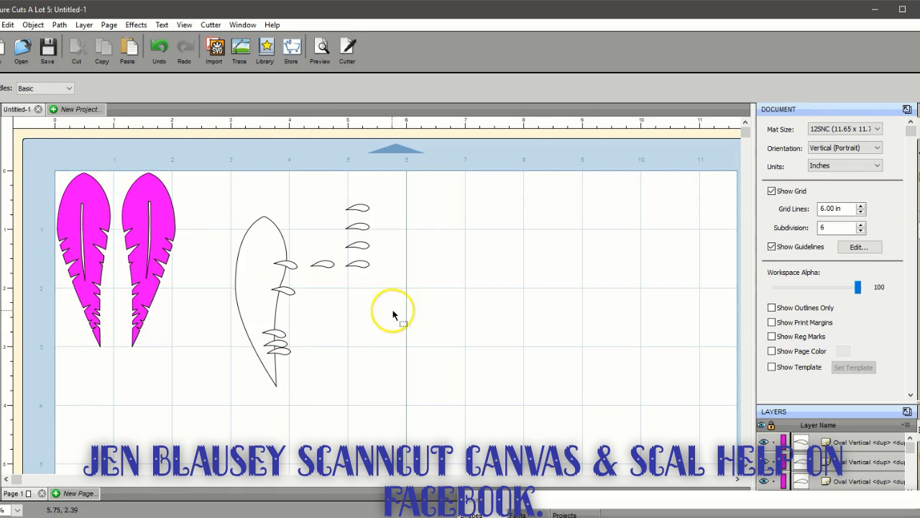
Park the leftover small shape beneath the other four spares and group the five small shapes overlapping the feather's right edge
{"action": "left_click_drag", "start_coordinate": [320, 265], "coordinate": [361, 278]}
{"action": "left_click_drag", "start_coordinate": [207, 241], "coordinate": [304, 357]}
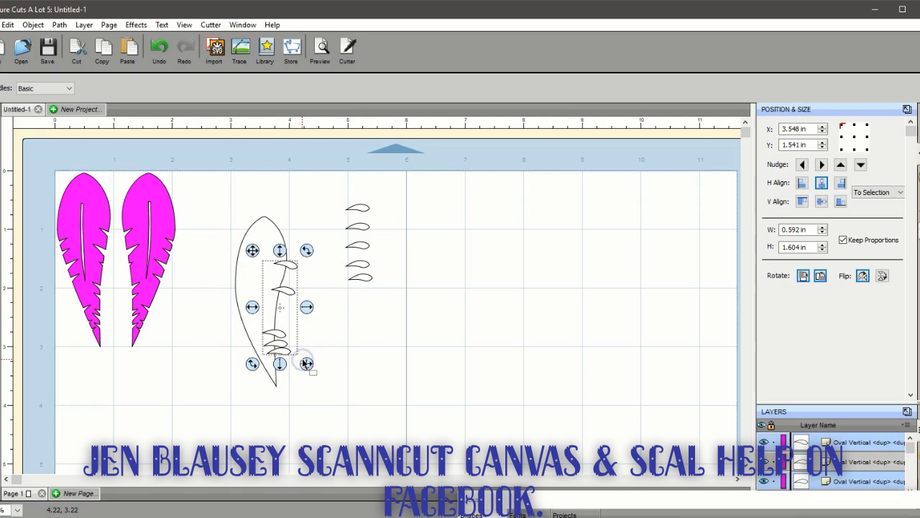
{"action": "left_click", "coordinate": [33, 24]}
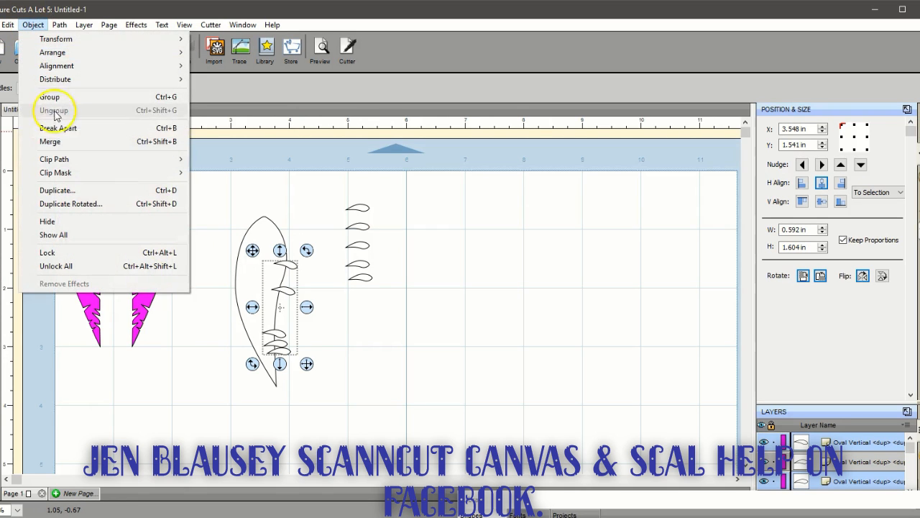
{"action": "left_click", "coordinate": [59, 101]}
Subtract the grouped small shapes from the large feather outline to cut the notches in its right edge
{"action": "left_click_drag", "start_coordinate": [208, 198], "coordinate": [318, 417]}
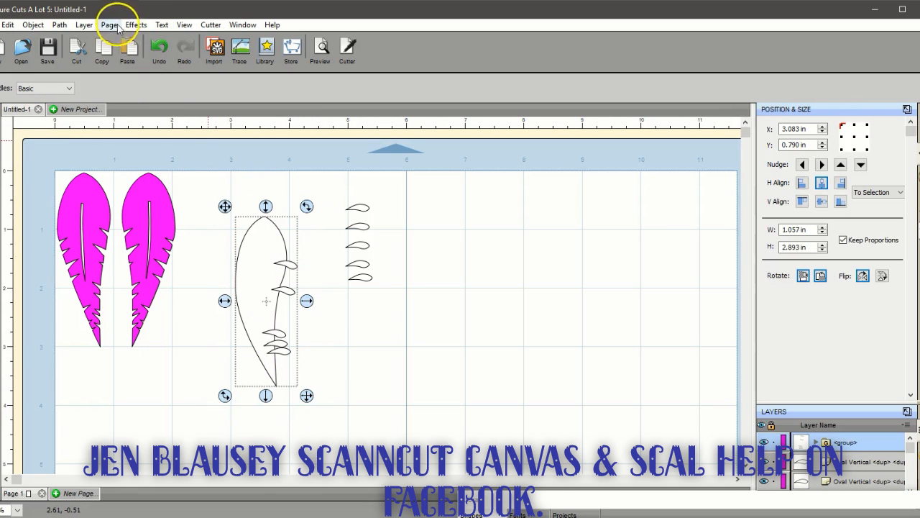
{"action": "left_click", "coordinate": [60, 25]}
{"action": "left_click", "coordinate": [101, 86]}
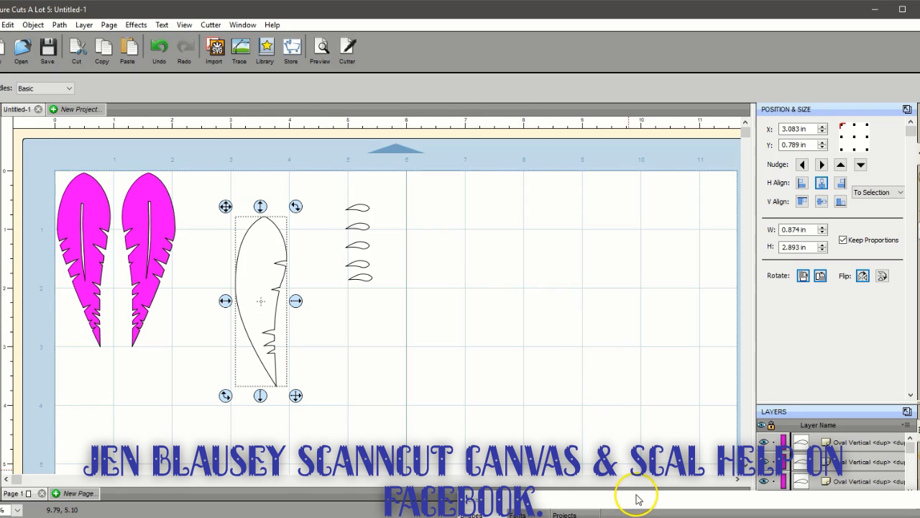
Add a vertical rectangle from the library's Basic Shapes and clear the Library window out of the way
{"action": "left_click_drag", "start_coordinate": [638, 499], "coordinate": [637, 148]}
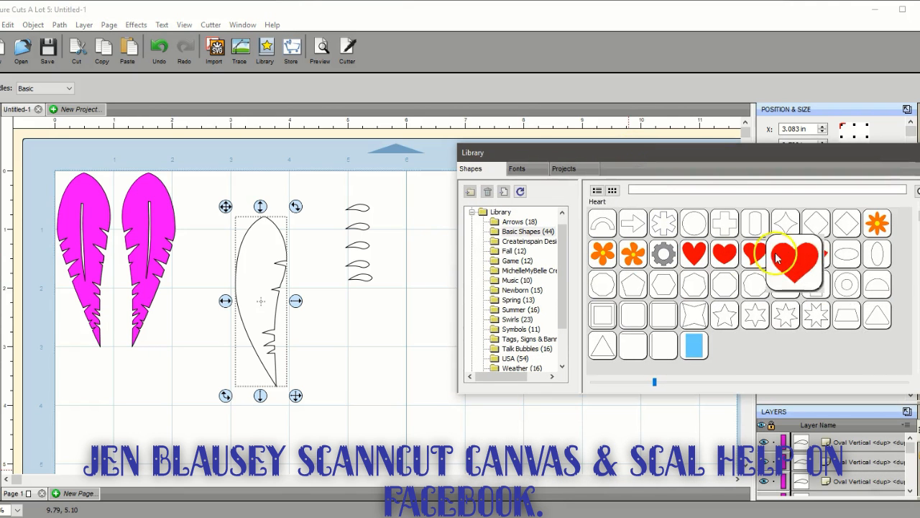
{"action": "double_click", "coordinate": [828, 290]}
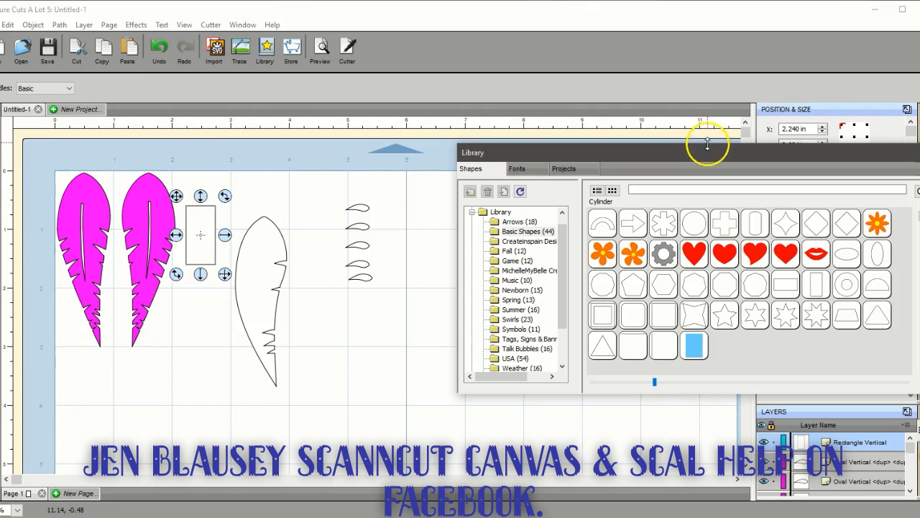
{"action": "left_click_drag", "start_coordinate": [708, 148], "coordinate": [696, 440]}
Narrow the rectangle to about 0.042 in wide at 1.000 in high and place it inside the feather's upper half
{"action": "left_click", "coordinate": [207, 250]}
{"action": "left_click_drag", "start_coordinate": [207, 251], "coordinate": [488, 282]}
{"action": "left_click", "coordinate": [487, 282]}
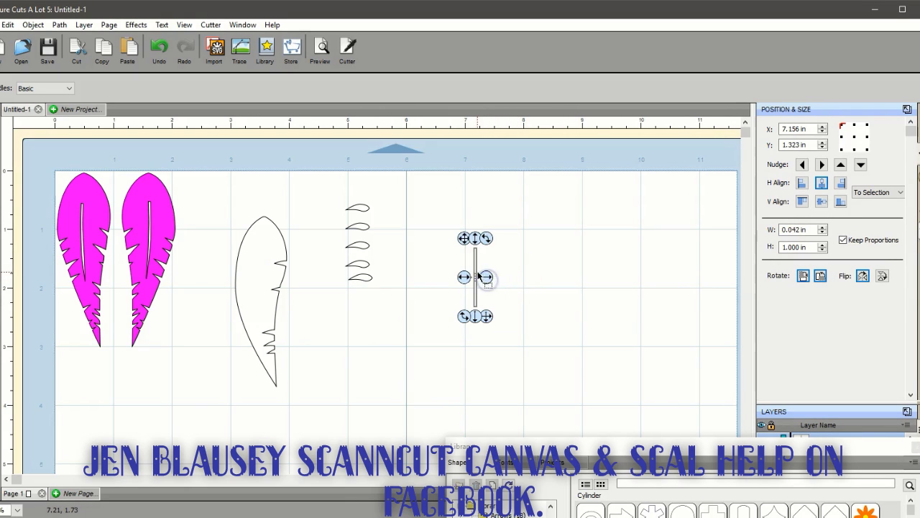
{"action": "left_click", "coordinate": [450, 283]}
{"action": "left_click_drag", "start_coordinate": [450, 282], "coordinate": [263, 252]}
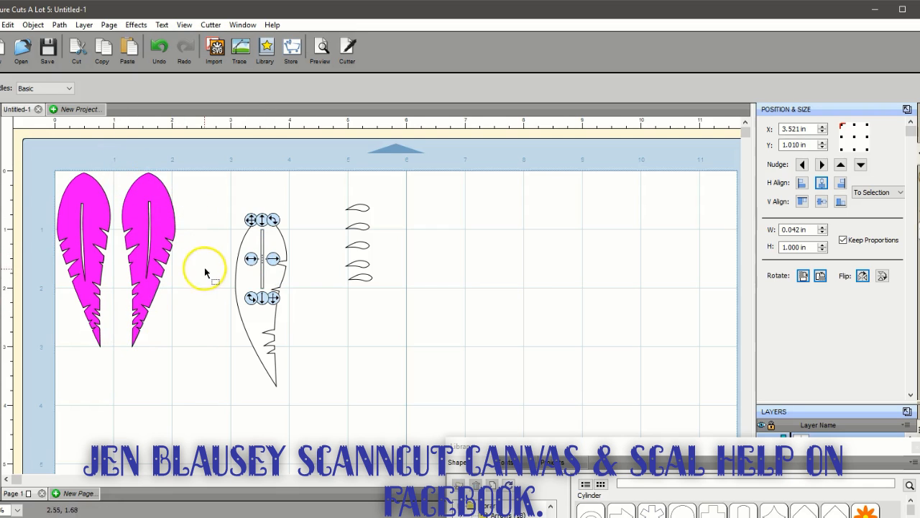
Try to bow the thin rectangle's left side by adding a mid-height node and pulling it slightly outward
{"action": "left_click", "coordinate": [17, 509]}
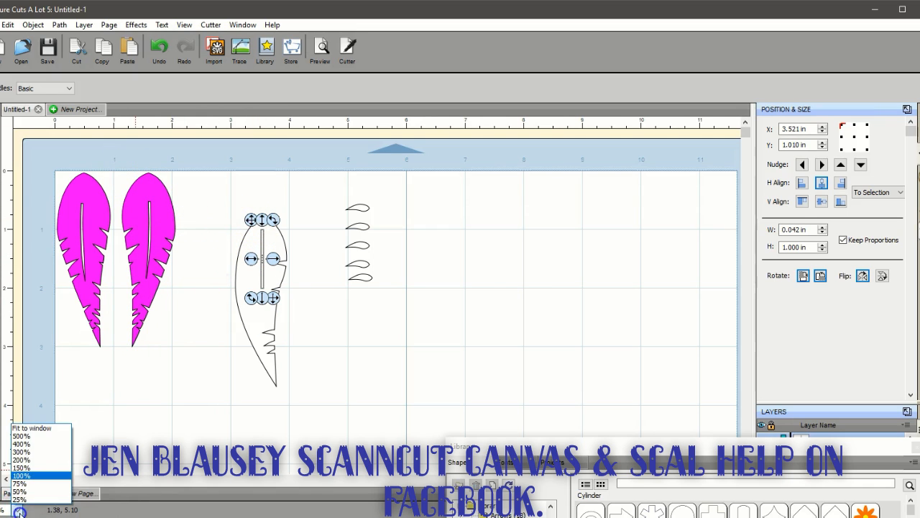
{"action": "left_click", "coordinate": [22, 460]}
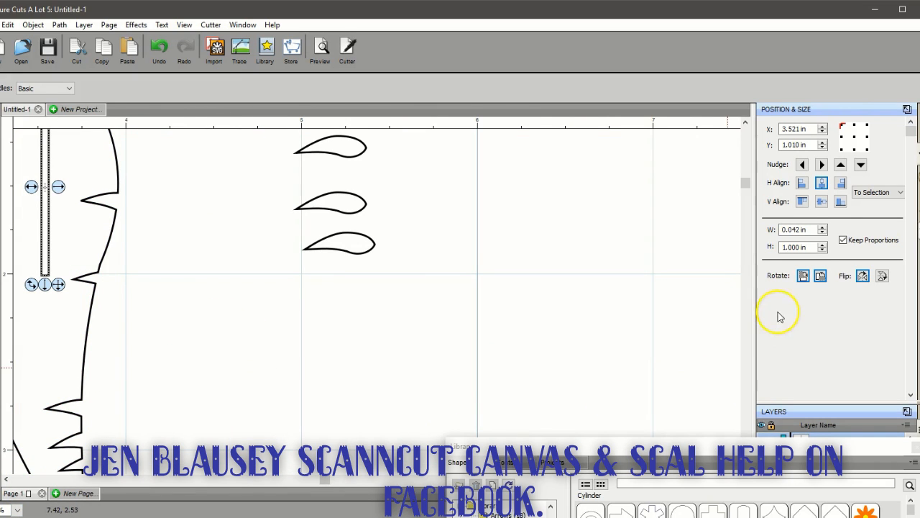
{"action": "left_click_drag", "start_coordinate": [325, 483], "coordinate": [194, 479]}
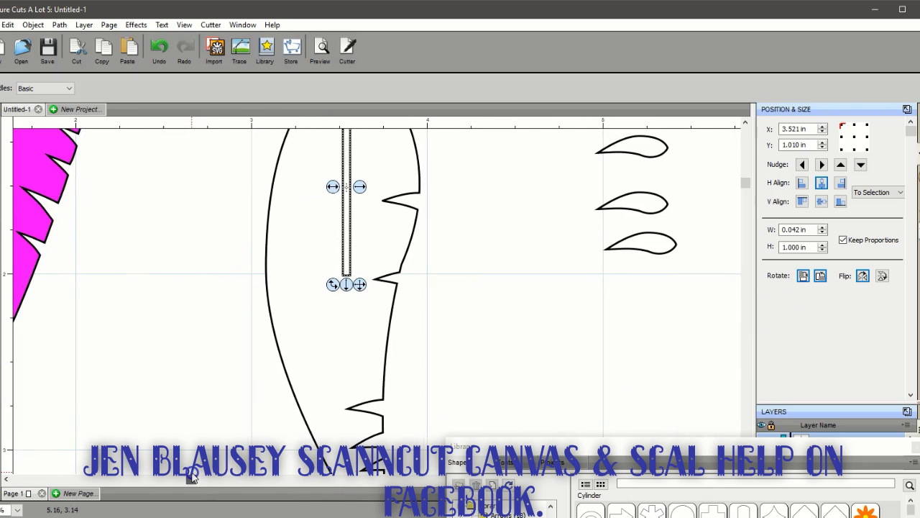
{"action": "left_click_drag", "start_coordinate": [745, 188], "coordinate": [749, 167]}
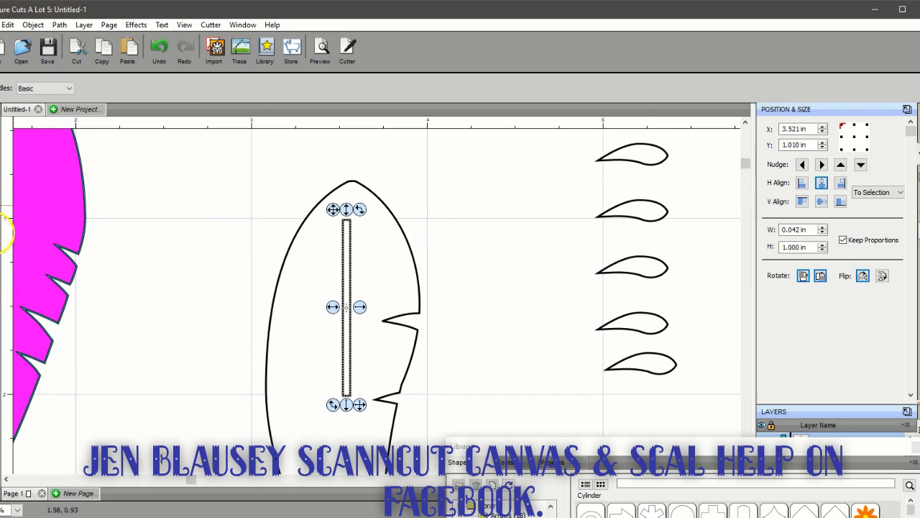
{"action": "left_click", "coordinate": [5, 192]}
{"action": "left_click", "coordinate": [346, 311]}
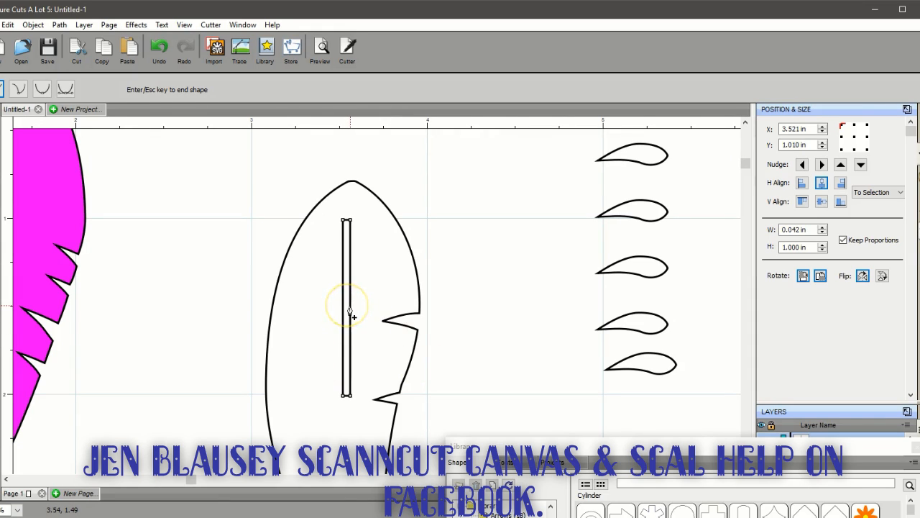
{"action": "left_click", "coordinate": [348, 306]}
{"action": "left_click", "coordinate": [343, 309]}
{"action": "left_click", "coordinate": [349, 303]}
{"action": "left_click", "coordinate": [341, 308]}
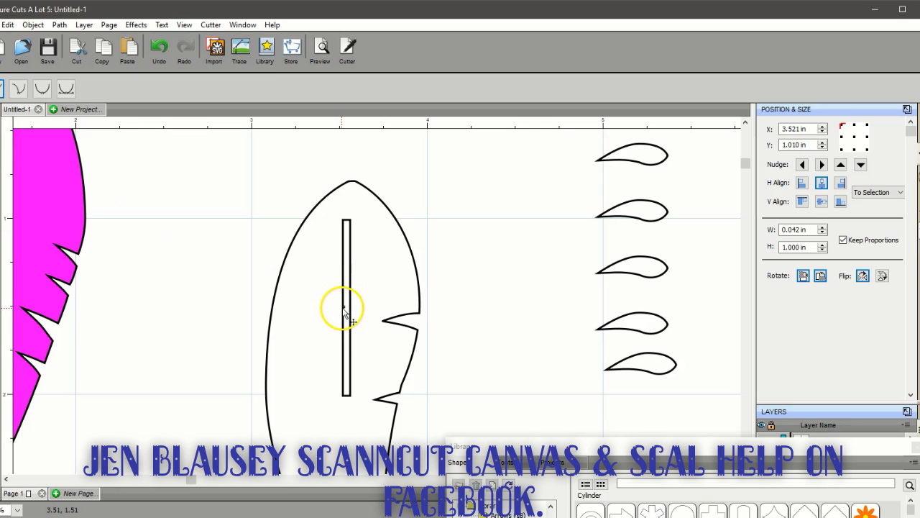
{"action": "left_click", "coordinate": [343, 307]}
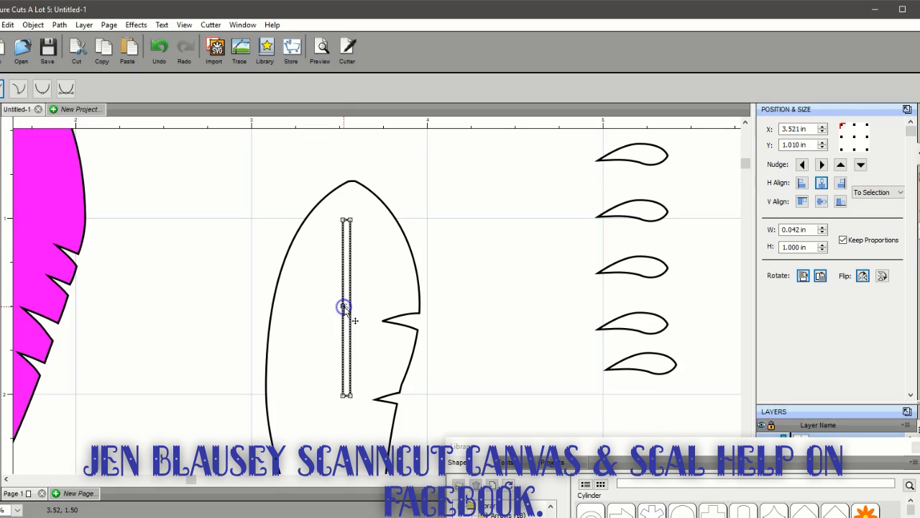
{"action": "left_click_drag", "start_coordinate": [345, 308], "coordinate": [339, 309]}
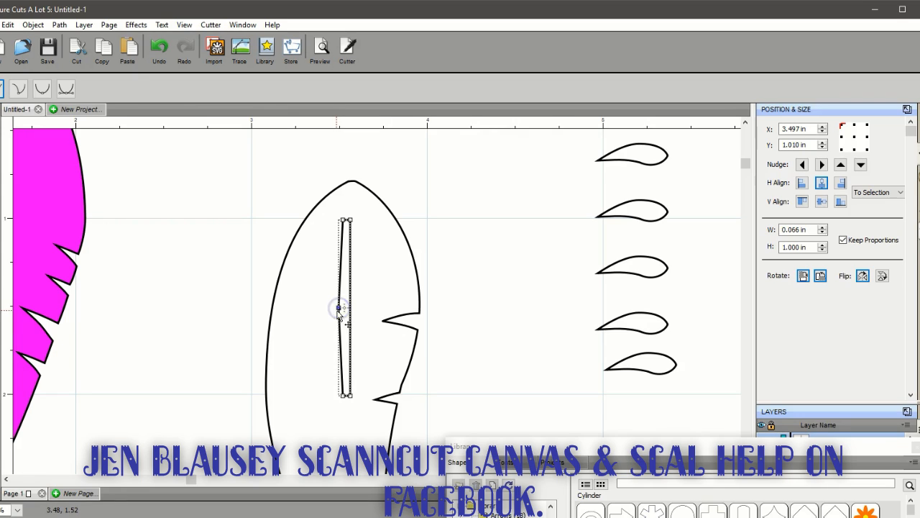
Replace the left side's middle node with a slightly lower one and pull it outward, making the shape about 0.094 in wide
{"action": "left_click", "coordinate": [0, 194]}
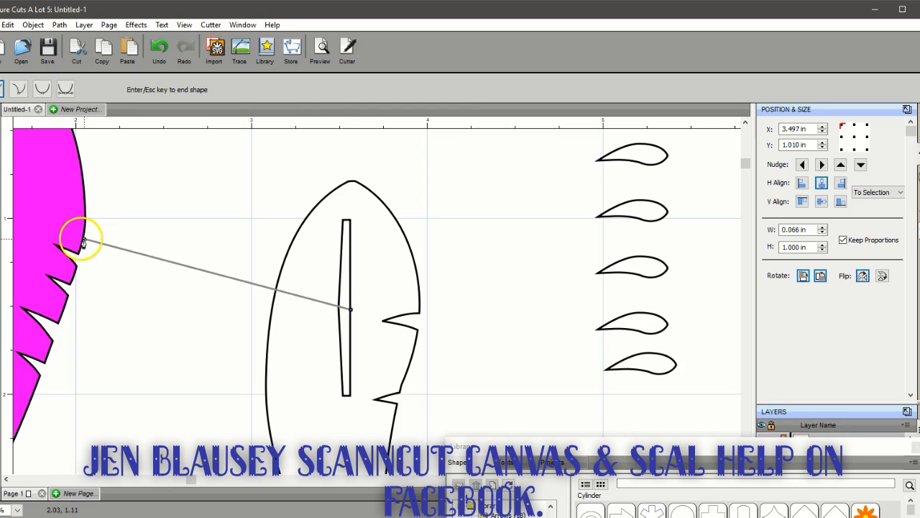
{"action": "left_click", "coordinate": [349, 312]}
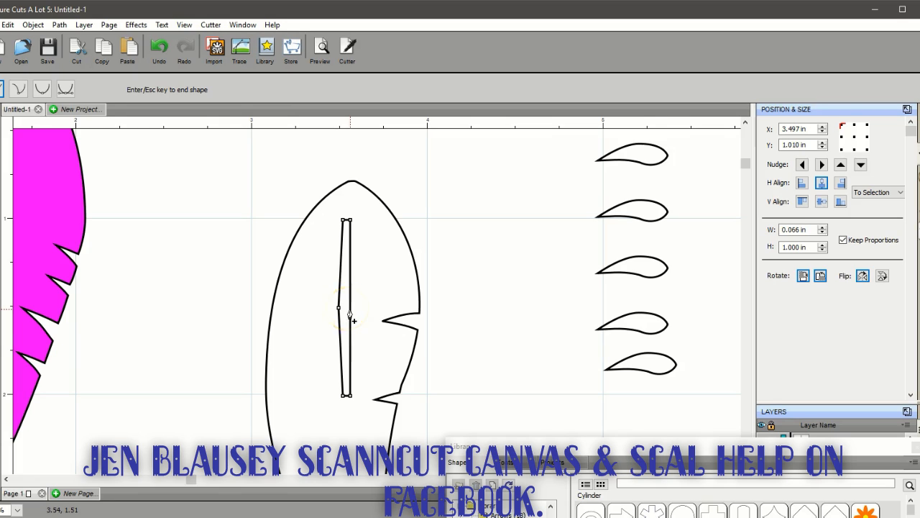
{"action": "left_click", "coordinate": [348, 311]}
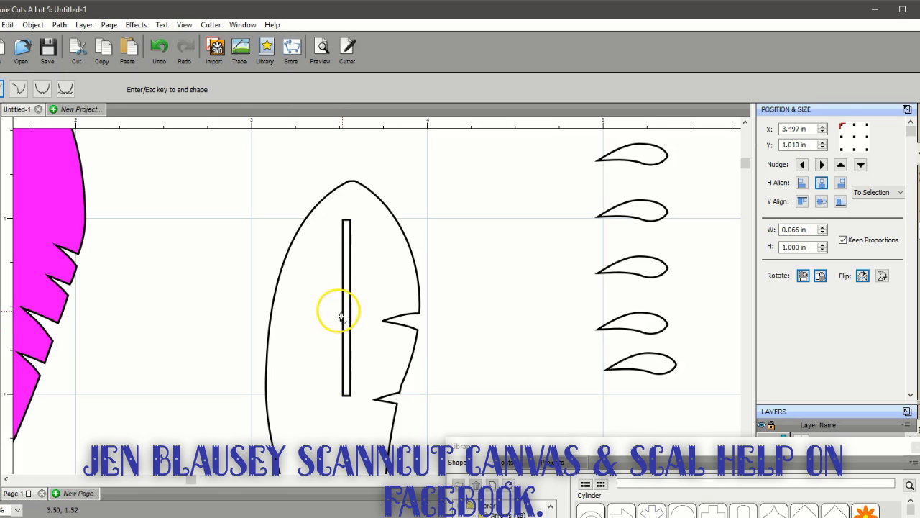
{"action": "left_click", "coordinate": [340, 314]}
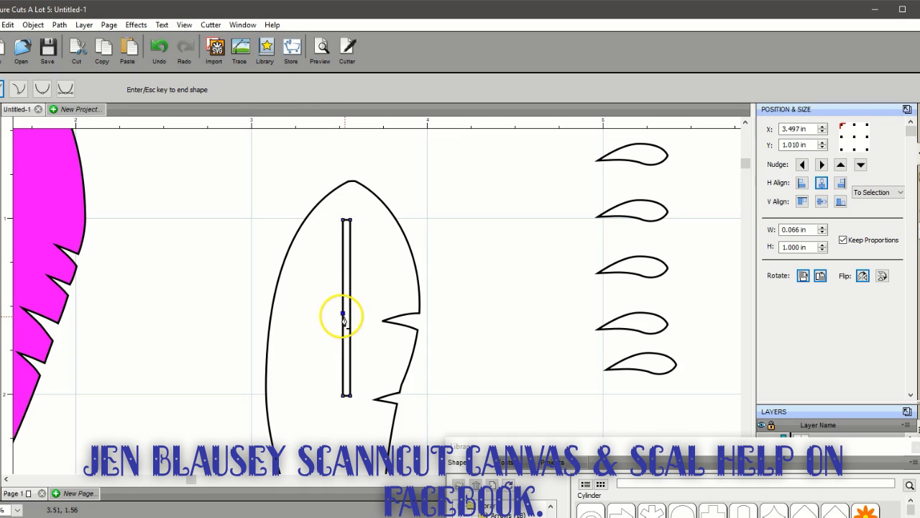
{"action": "left_click", "coordinate": [0, 152]}
{"action": "left_click", "coordinate": [347, 303]}
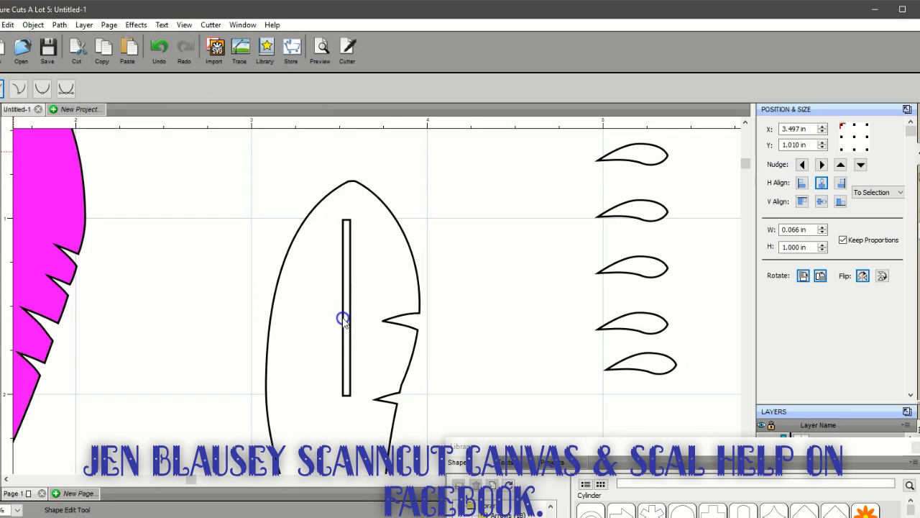
{"action": "left_click", "coordinate": [344, 318]}
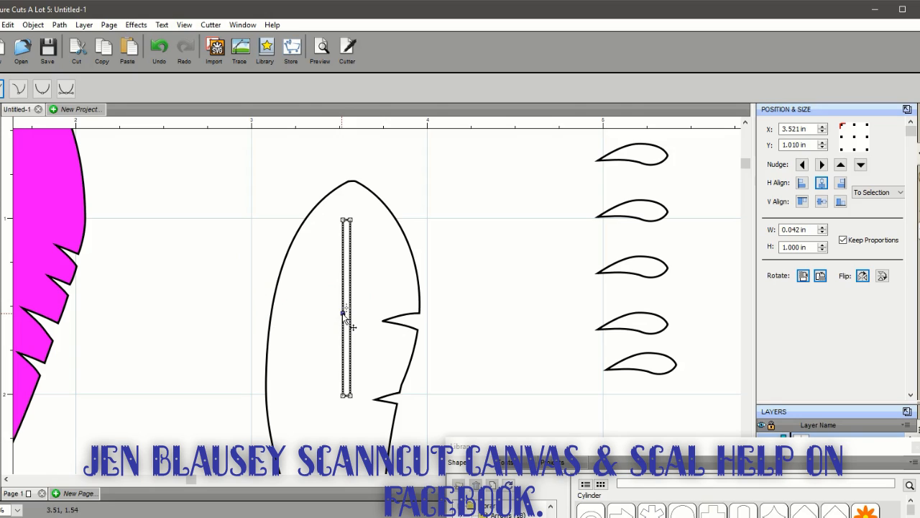
{"action": "left_click_drag", "start_coordinate": [343, 314], "coordinate": [333, 310]}
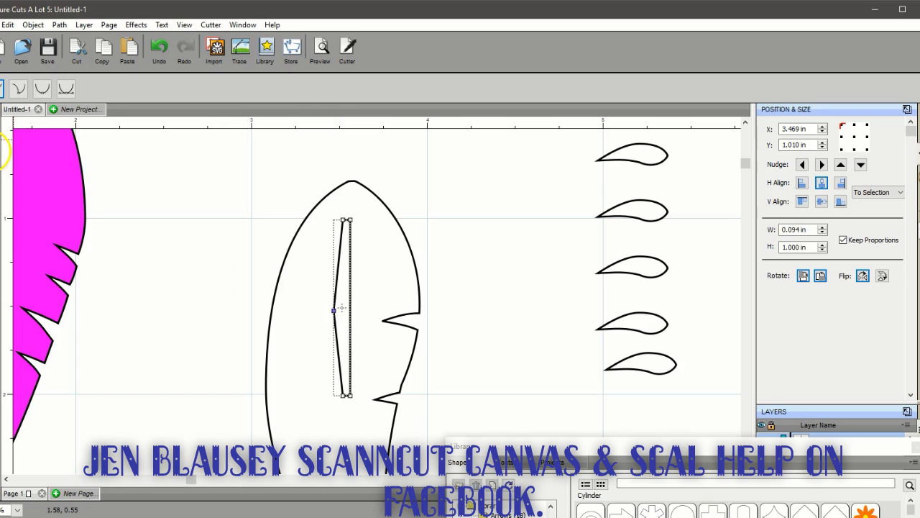
Add a node midway down the thin shape's right side and move it left, close beside the left middle node
{"action": "left_click", "coordinate": [3, 191]}
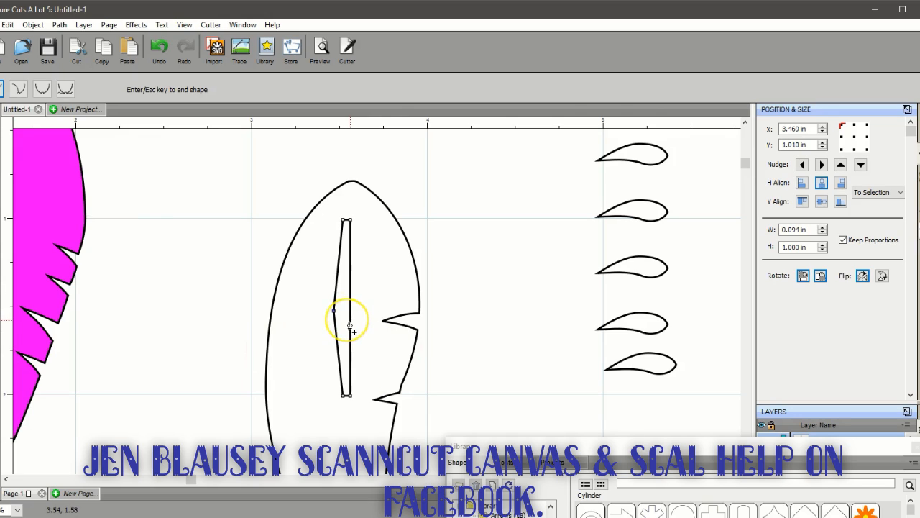
{"action": "left_click", "coordinate": [350, 323]}
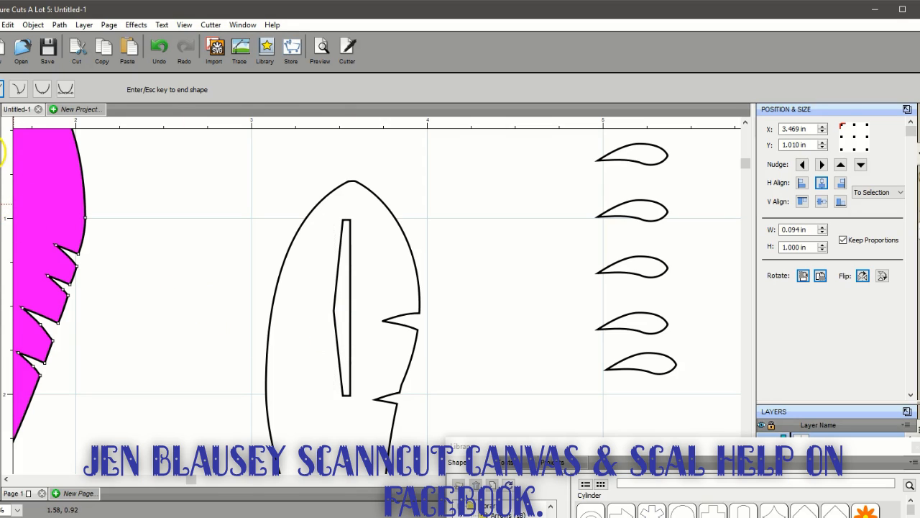
{"action": "key", "text": "Escape"}
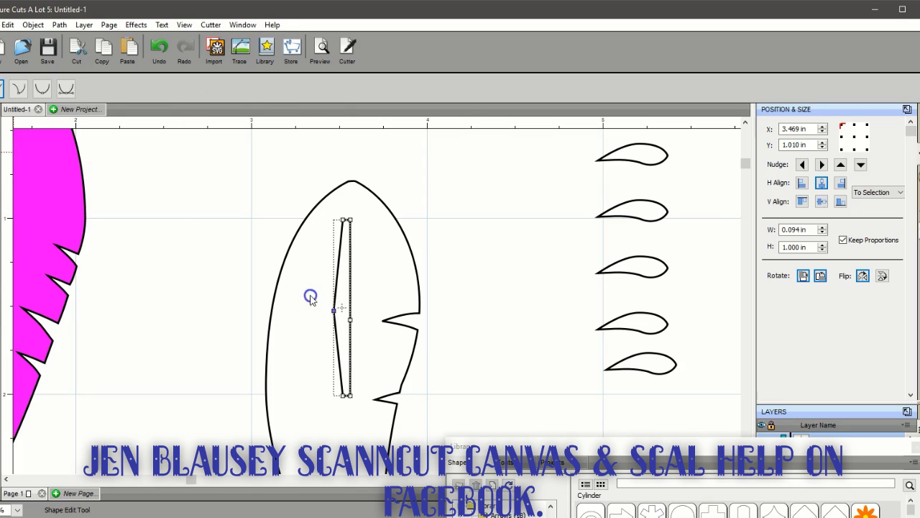
{"action": "left_click", "coordinate": [350, 321]}
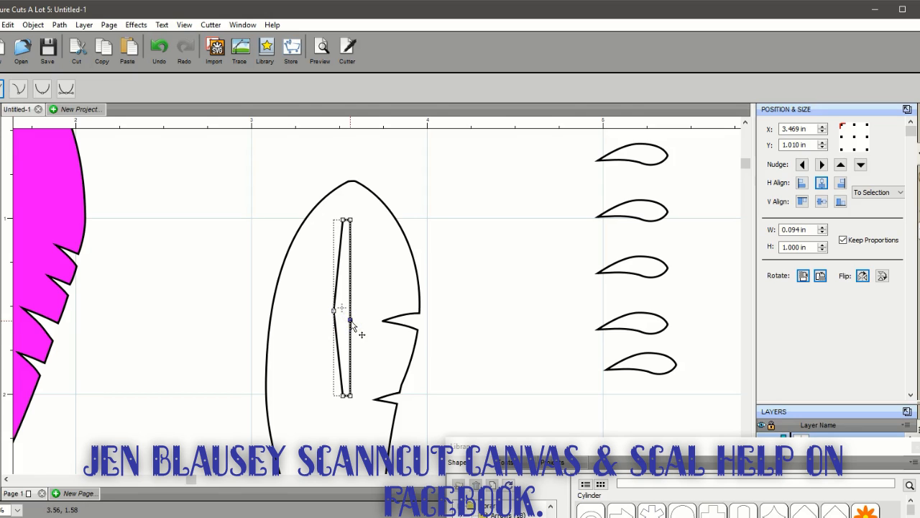
{"action": "left_click_drag", "start_coordinate": [350, 321], "coordinate": [341, 312]}
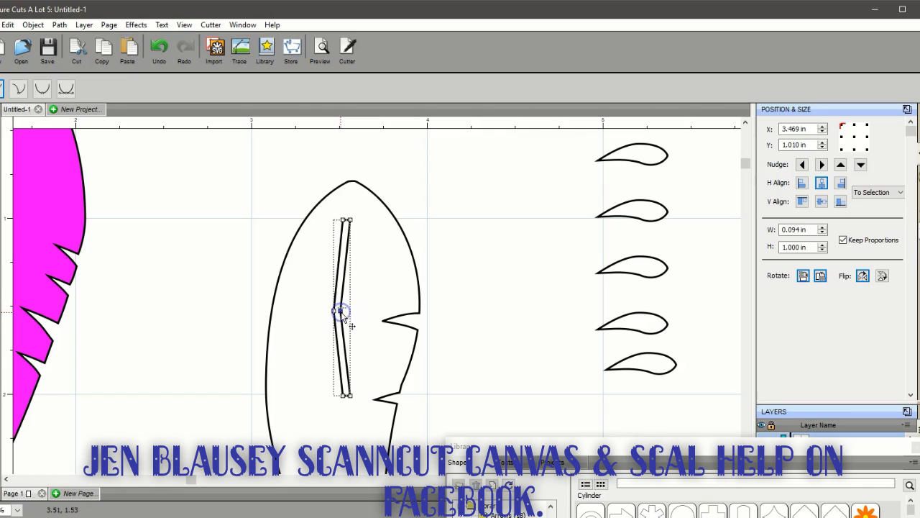
Select the thin shape's upper and middle nodes and shift them slightly up and right inside the feather
{"action": "left_click_drag", "start_coordinate": [327, 206], "coordinate": [361, 228]}
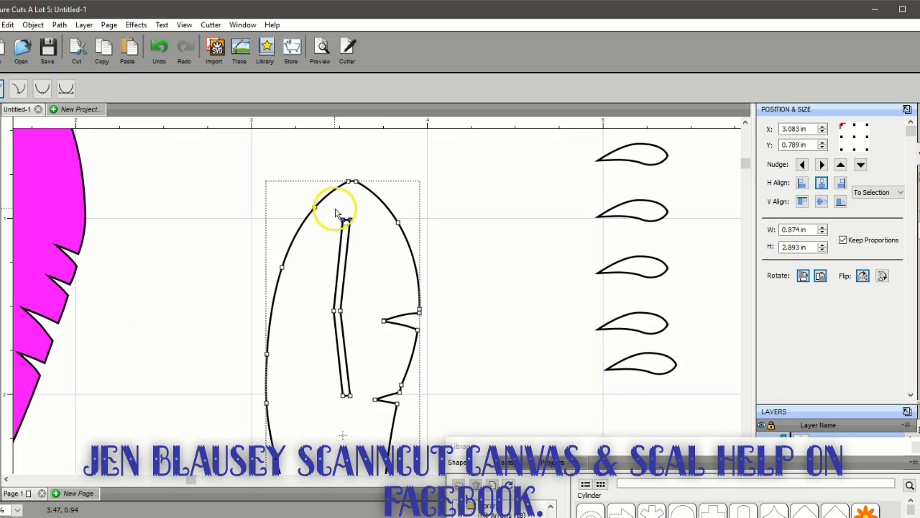
{"action": "left_click_drag", "start_coordinate": [333, 207], "coordinate": [342, 303]}
{"action": "left_click", "coordinate": [337, 312]}
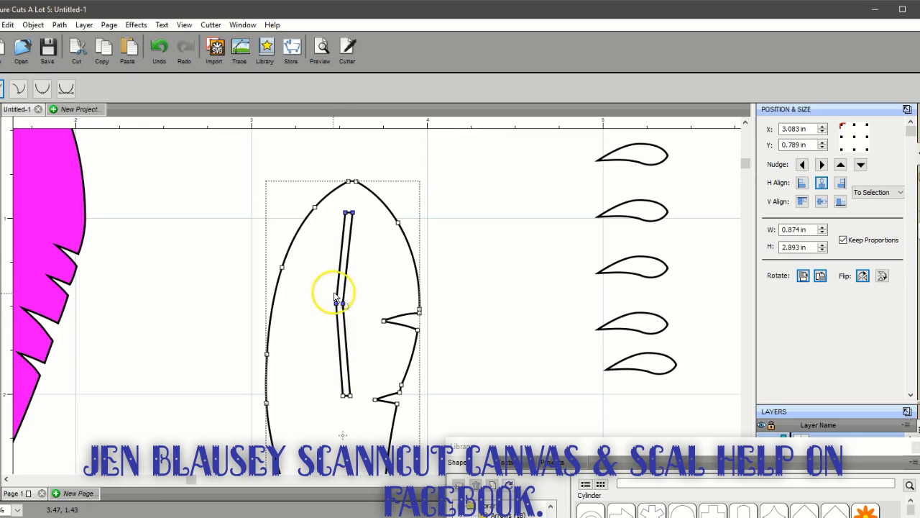
{"action": "left_click", "coordinate": [331, 306]}
Select the thin shape's two middle nodes and convert them to smooth points so both long sides curve
{"action": "left_click_drag", "start_coordinate": [322, 288], "coordinate": [355, 322]}
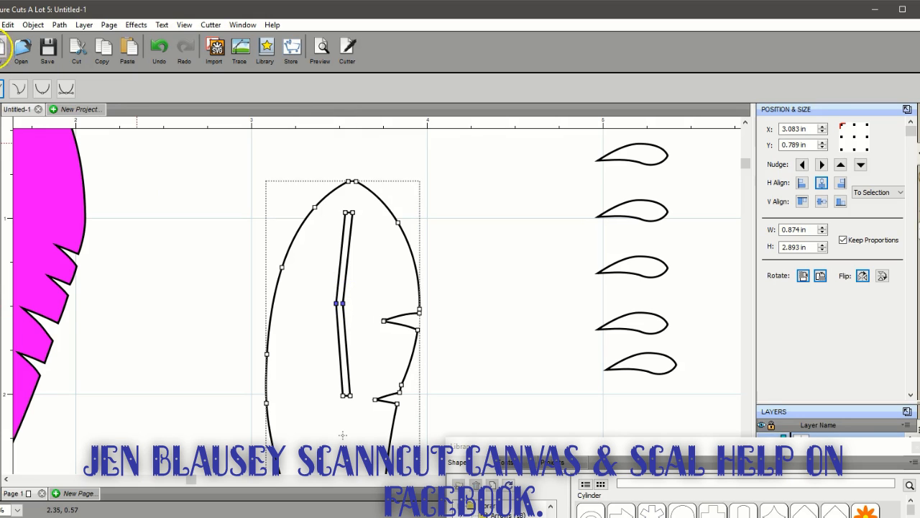
{"action": "left_click", "coordinate": [41, 88]}
{"action": "left_click", "coordinate": [319, 332]}
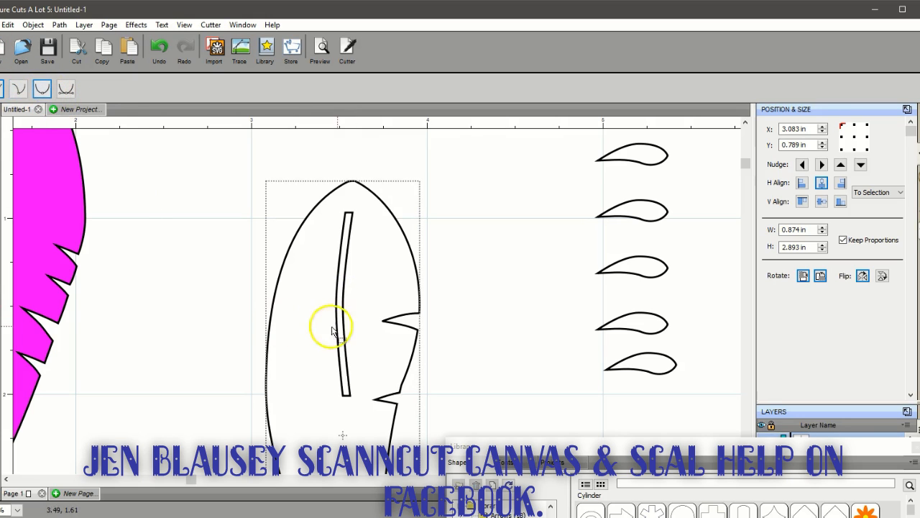
Thin the curved slot by moving its right-hand middle and upper nodes left, making the shape about 0.080 in wide
{"action": "left_click", "coordinate": [349, 395]}
{"action": "left_click_drag", "start_coordinate": [350, 395], "coordinate": [346, 396]}
{"action": "left_click", "coordinate": [343, 306]}
{"action": "left_click_drag", "start_coordinate": [344, 305], "coordinate": [339, 304]}
{"action": "left_click", "coordinate": [351, 213]}
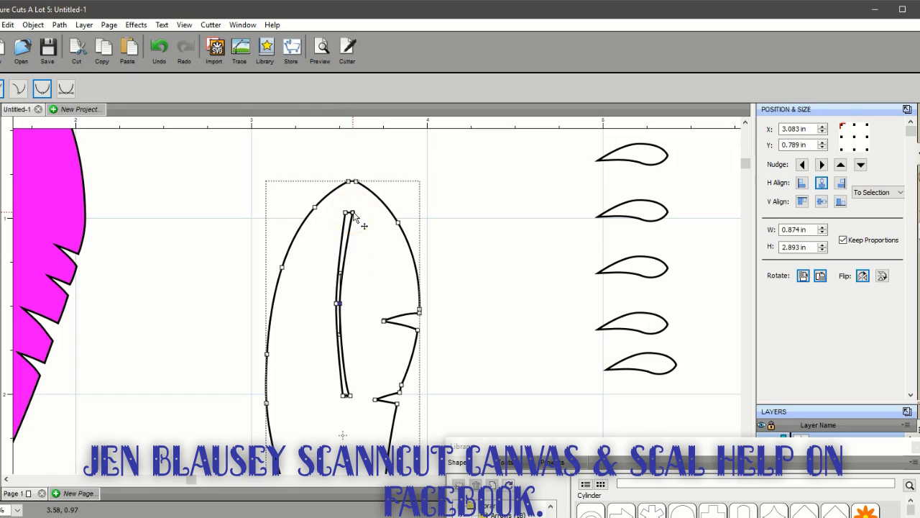
{"action": "left_click", "coordinate": [352, 213]}
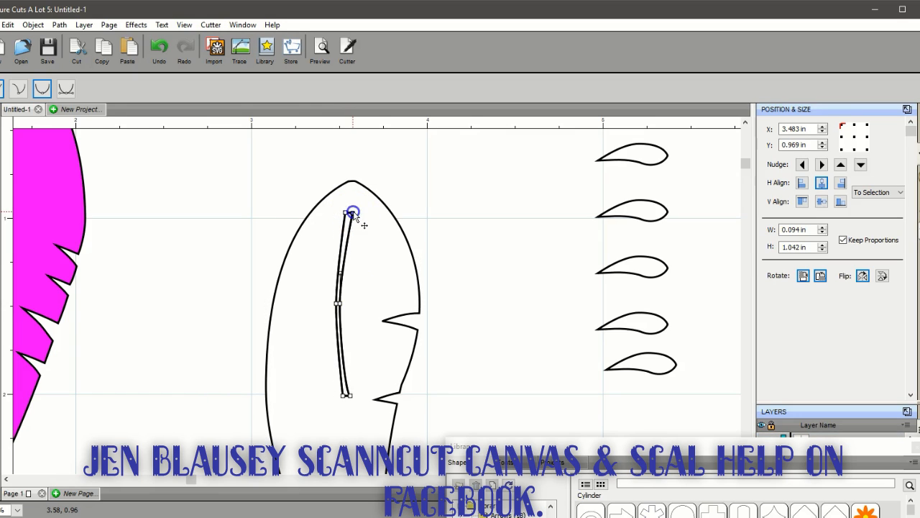
{"action": "left_click_drag", "start_coordinate": [353, 215], "coordinate": [350, 214]}
{"action": "left_click", "coordinate": [351, 421]}
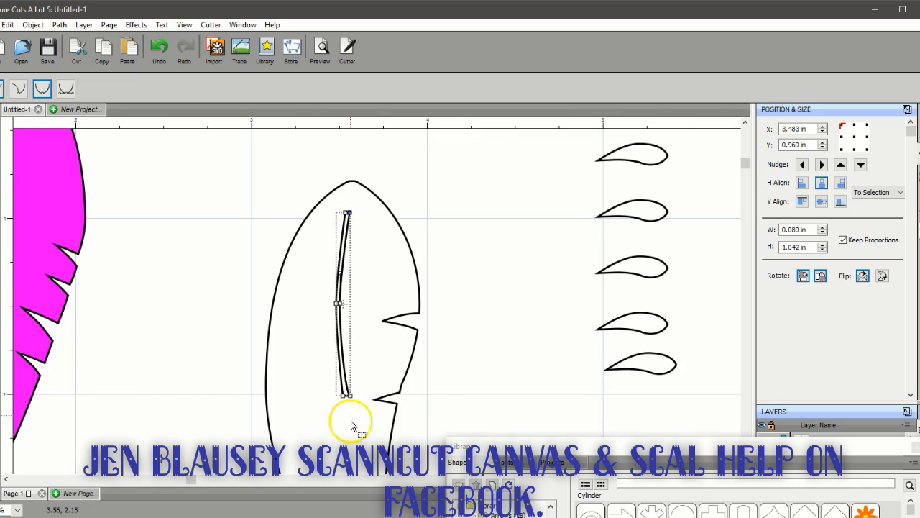
Move the slot's lower right node left to narrow its bottom end, making the shape about 0.076 in wide
{"action": "left_click_drag", "start_coordinate": [347, 395], "coordinate": [350, 398]}
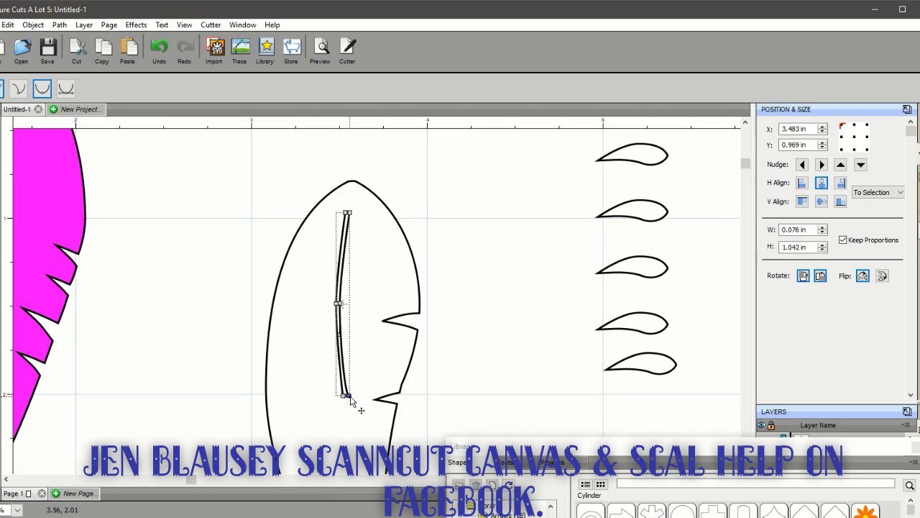
{"action": "left_click", "coordinate": [17, 509]}
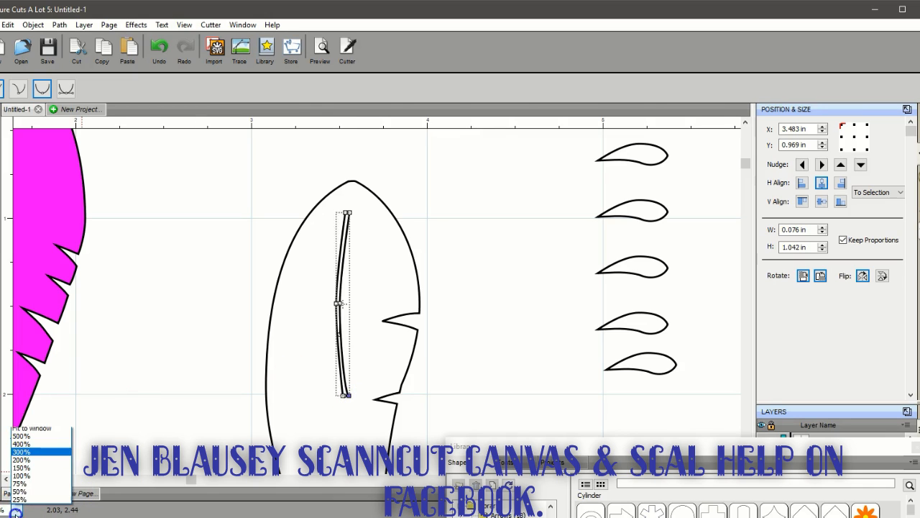
{"action": "left_click", "coordinate": [22, 491]}
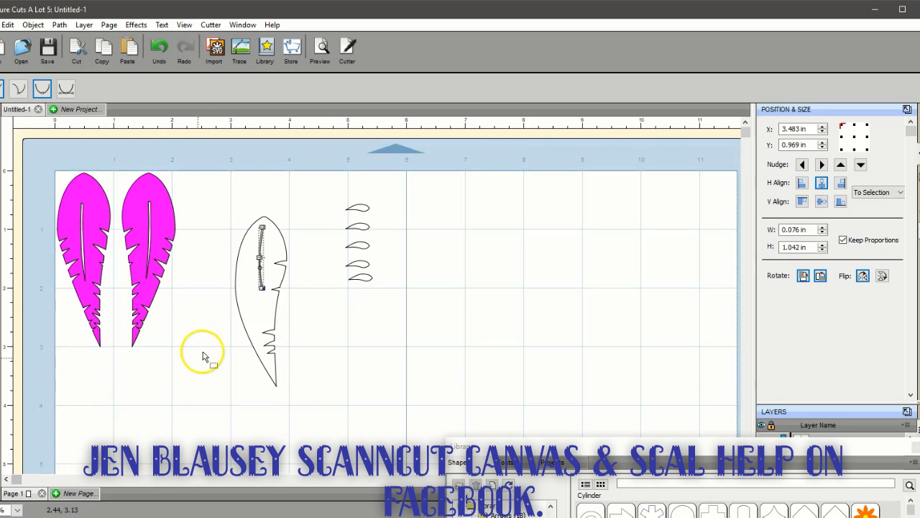
{"action": "left_click", "coordinate": [207, 353]}
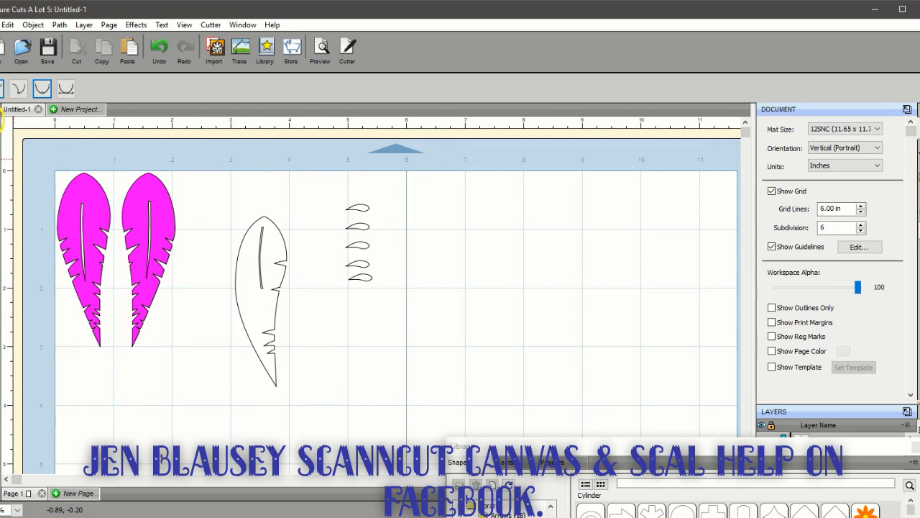
Move the whole slot to about X 3.462 in, Y 1.042 in inside the feather and rotate it slightly clockwise
{"action": "left_click", "coordinate": [0, 121]}
{"action": "left_click", "coordinate": [259, 264]}
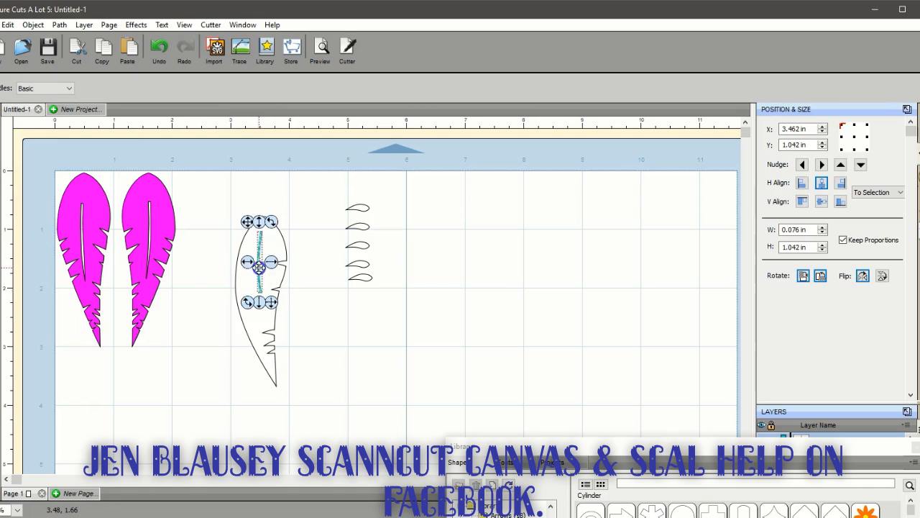
{"action": "left_click_drag", "start_coordinate": [273, 220], "coordinate": [278, 225]}
{"action": "left_click", "coordinate": [308, 247]}
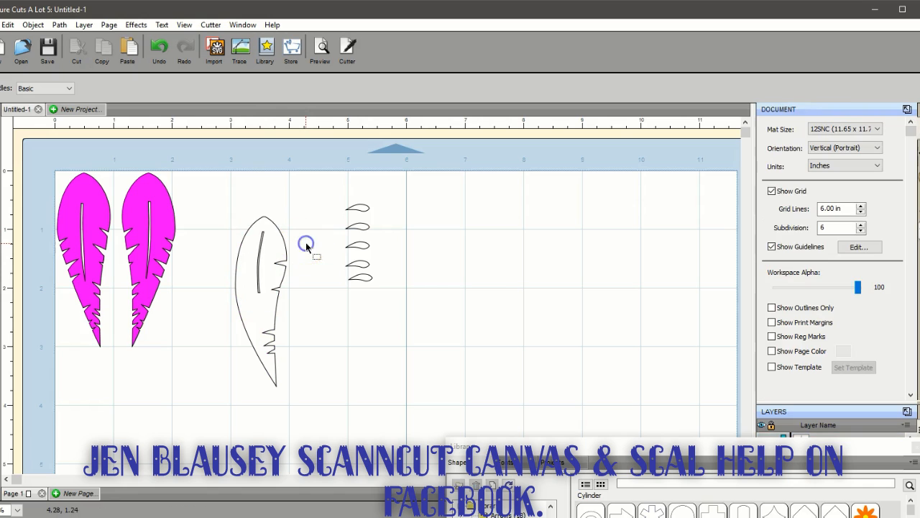
Cut the slot out of the outlined feather with Back Minus Front and delete the five spare notch shapes
{"action": "left_click_drag", "start_coordinate": [223, 206], "coordinate": [333, 457]}
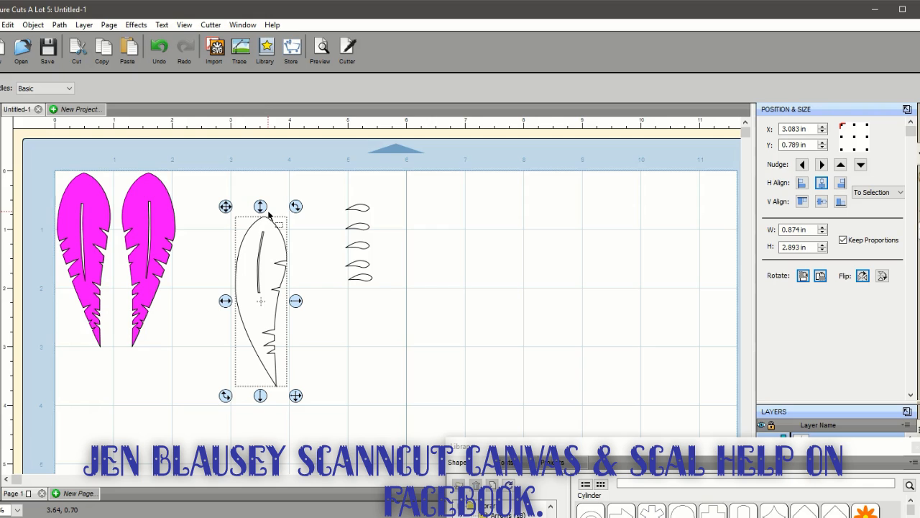
{"action": "left_click", "coordinate": [61, 26]}
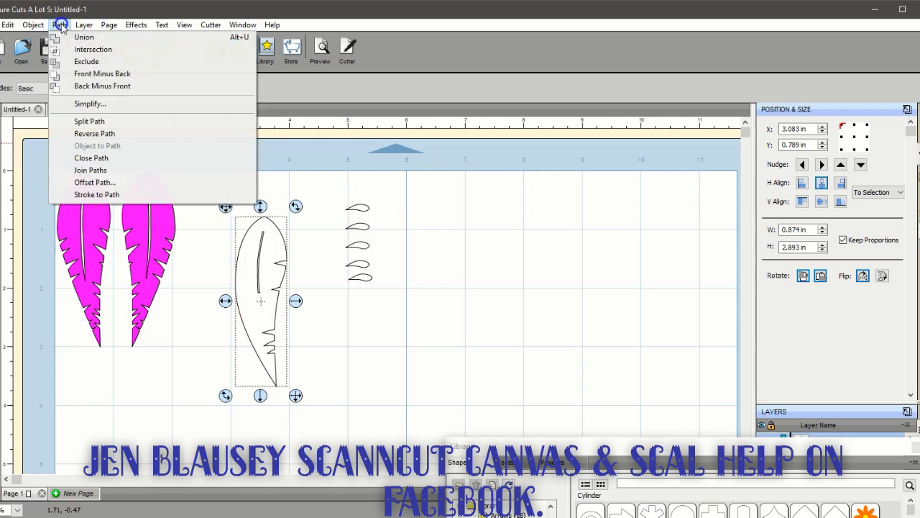
{"action": "left_click", "coordinate": [87, 86]}
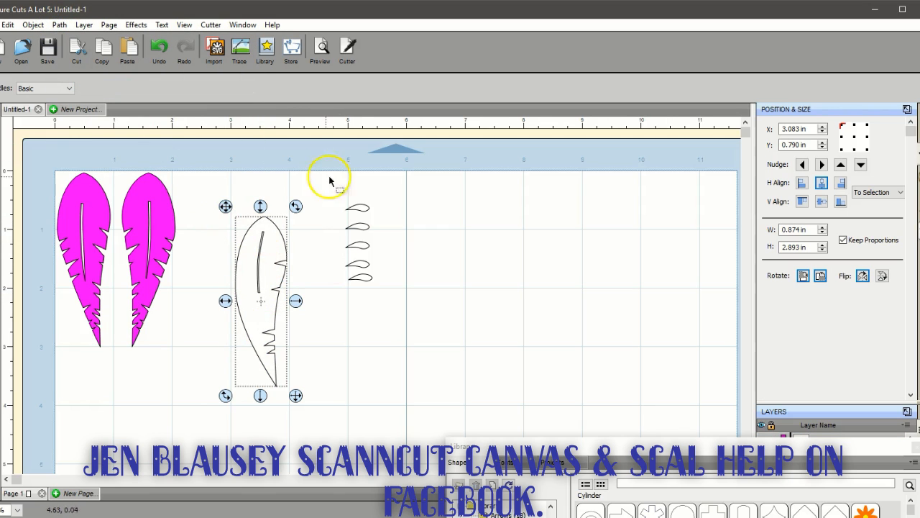
{"action": "left_click_drag", "start_coordinate": [318, 157], "coordinate": [404, 371]}
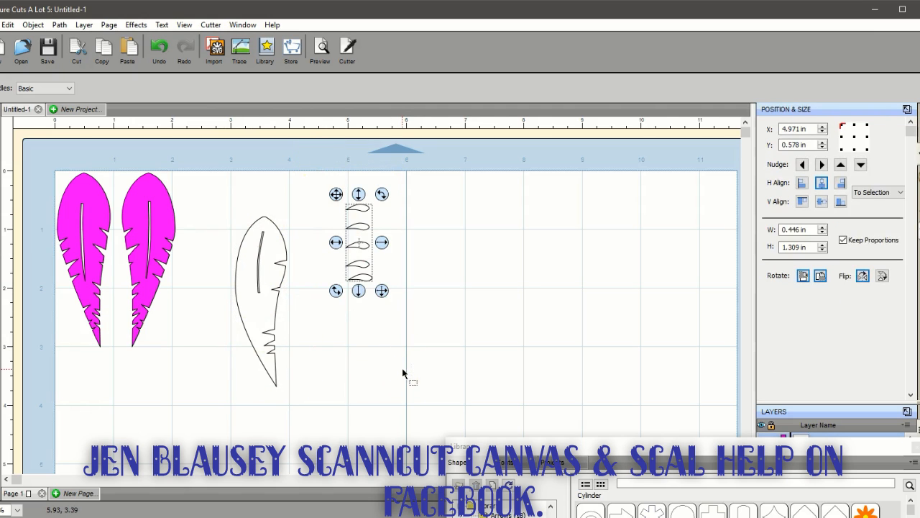
{"action": "key", "text": "Delete"}
Duplicate the outlined feather into 2 columns and 1 row with 0.200 in spacing, and flip the copy horizontally
{"action": "left_click", "coordinate": [284, 308]}
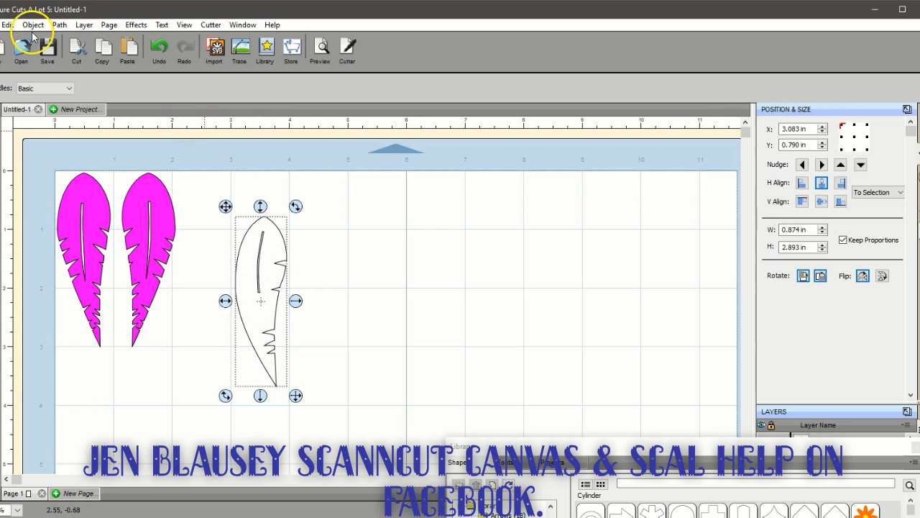
{"action": "left_click", "coordinate": [33, 25]}
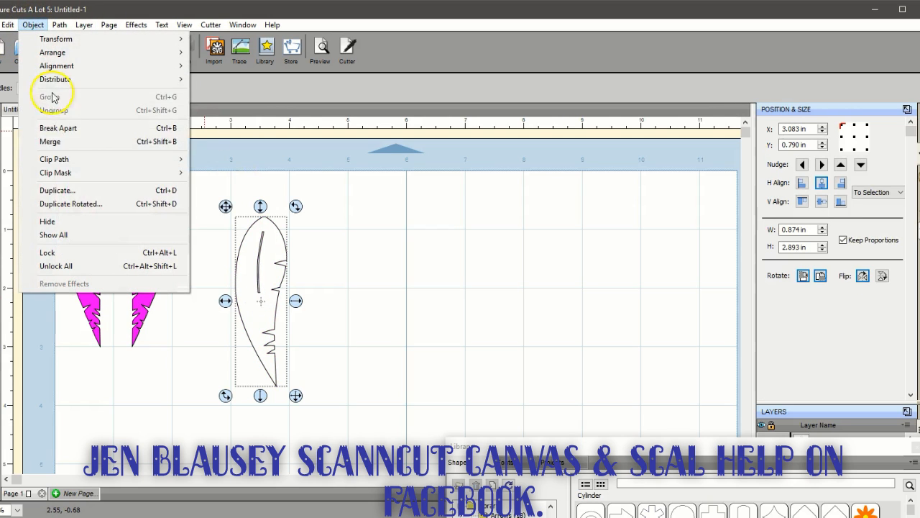
{"action": "left_click", "coordinate": [62, 189]}
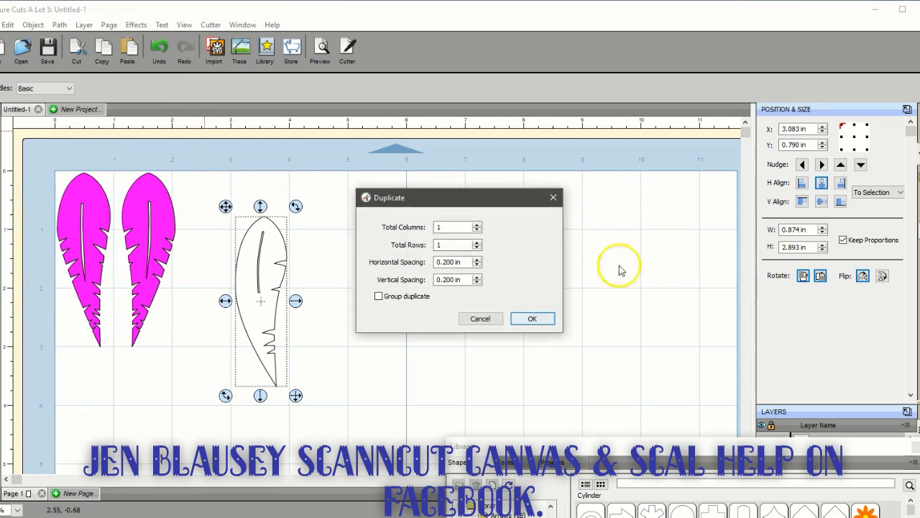
{"action": "left_click", "coordinate": [476, 224]}
{"action": "left_click", "coordinate": [532, 319]}
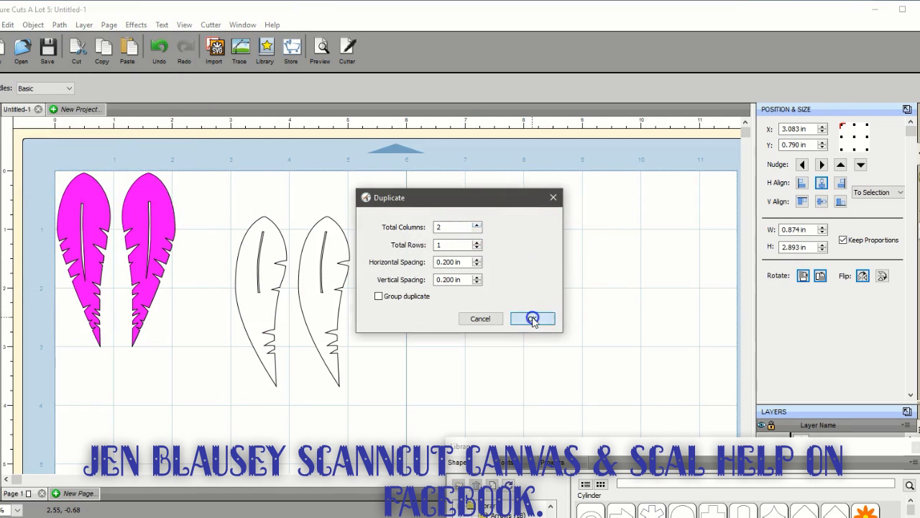
{"action": "left_click", "coordinate": [326, 314]}
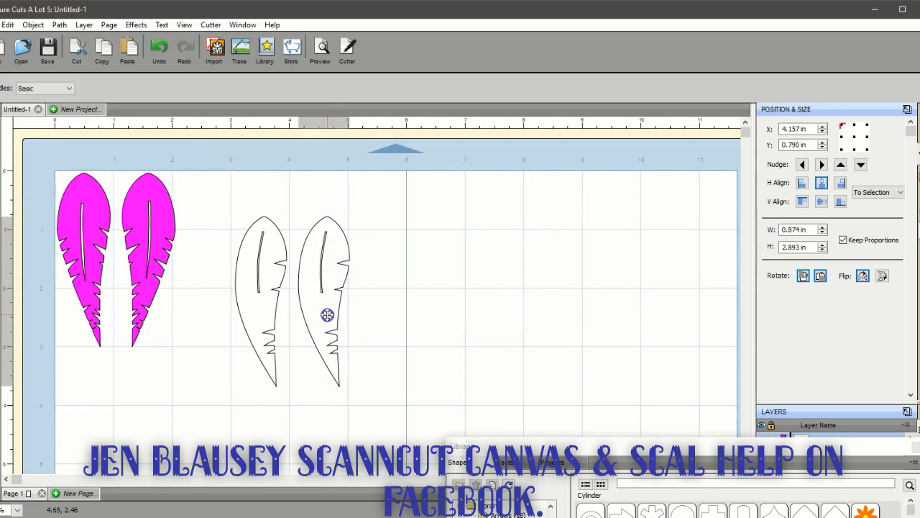
{"action": "left_click", "coordinate": [867, 278]}
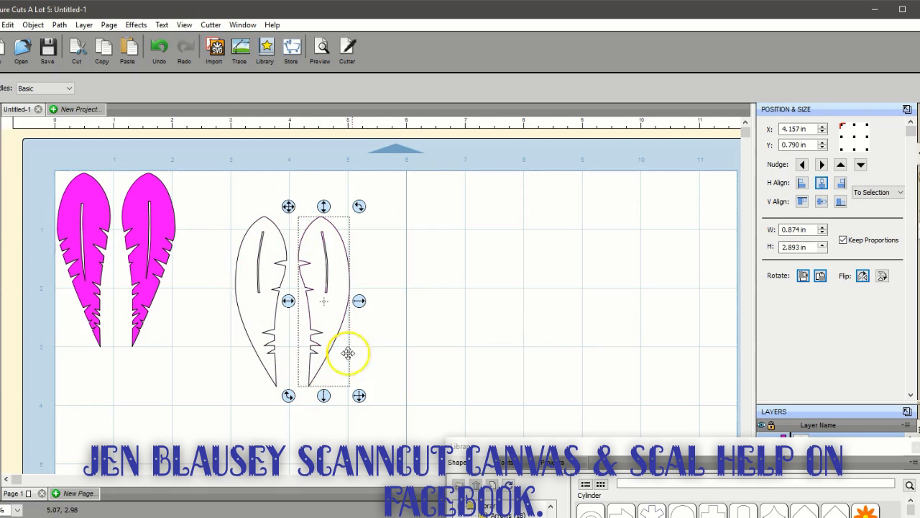
Delete both outlined feathers and move the Library window down, clear of the mat and layer list
{"action": "left_click_drag", "start_coordinate": [220, 195], "coordinate": [371, 417]}
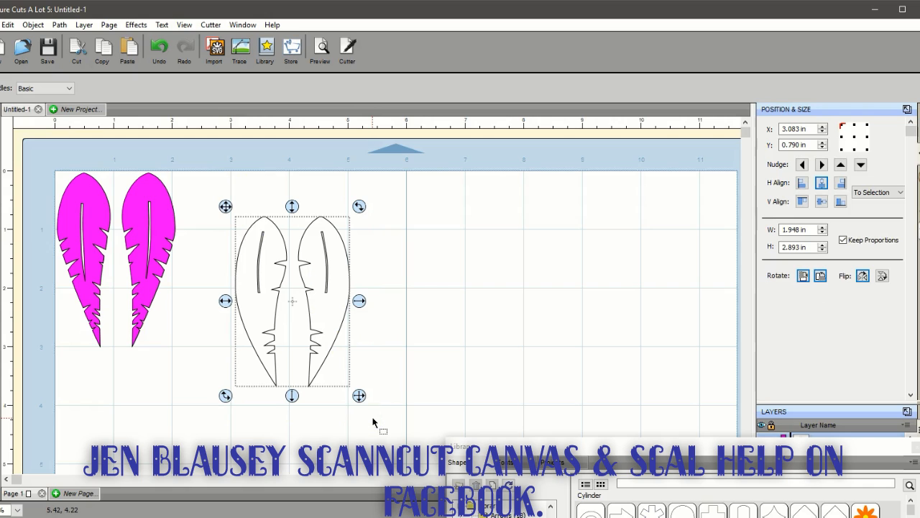
{"action": "key", "text": "Delete"}
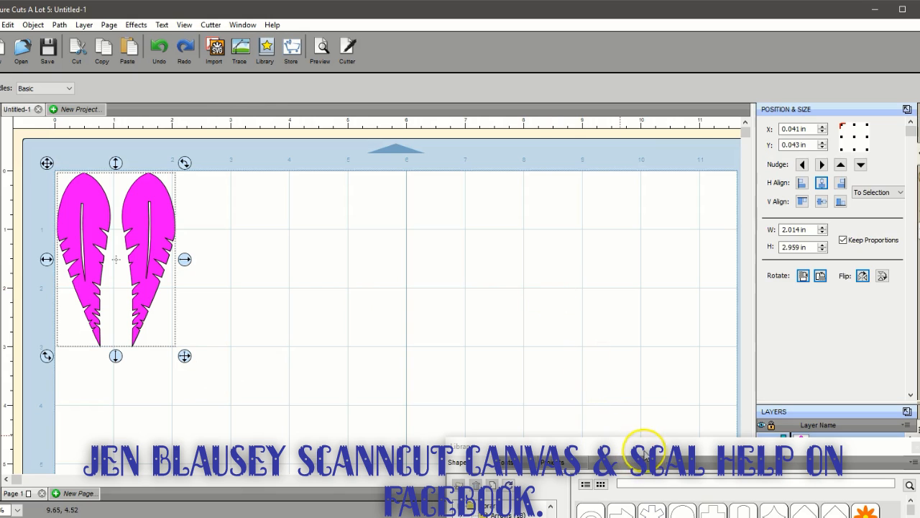
{"action": "left_click_drag", "start_coordinate": [645, 454], "coordinate": [635, 503]}
Duplicate the magenta feather pair so that three pairs stand side by side in one row
{"action": "left_click", "coordinate": [155, 203]}
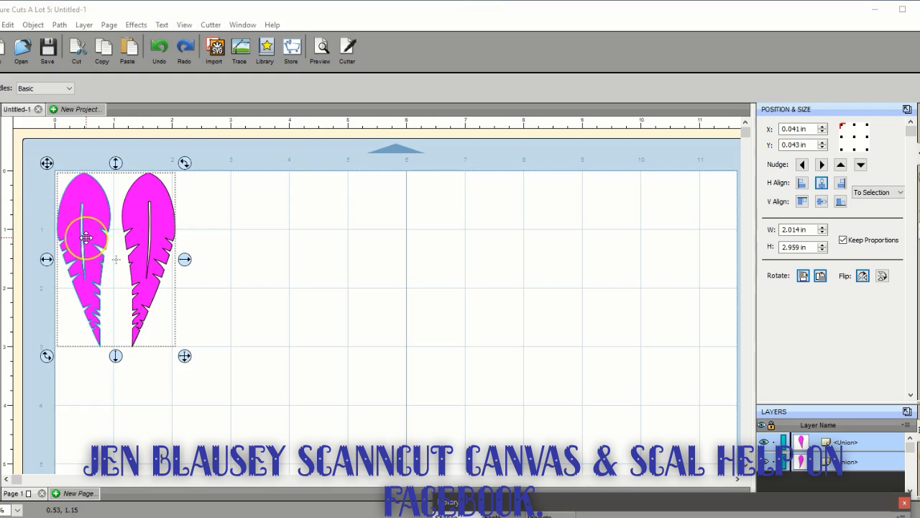
{"action": "left_click", "coordinate": [201, 262]}
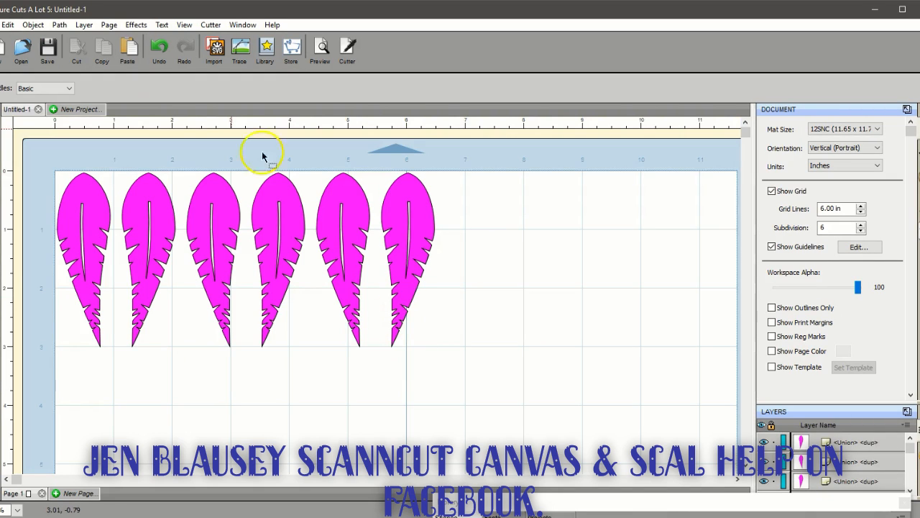
Proportionally shrink the second pair of magenta feathers to a width of 1.760 in
{"action": "left_click_drag", "start_coordinate": [181, 161], "coordinate": [314, 372]}
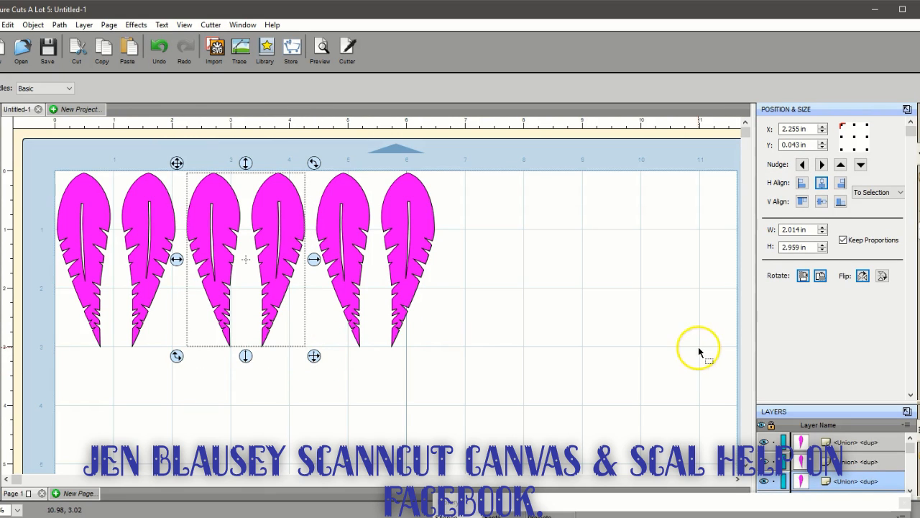
{"action": "left_click", "coordinate": [823, 234]}
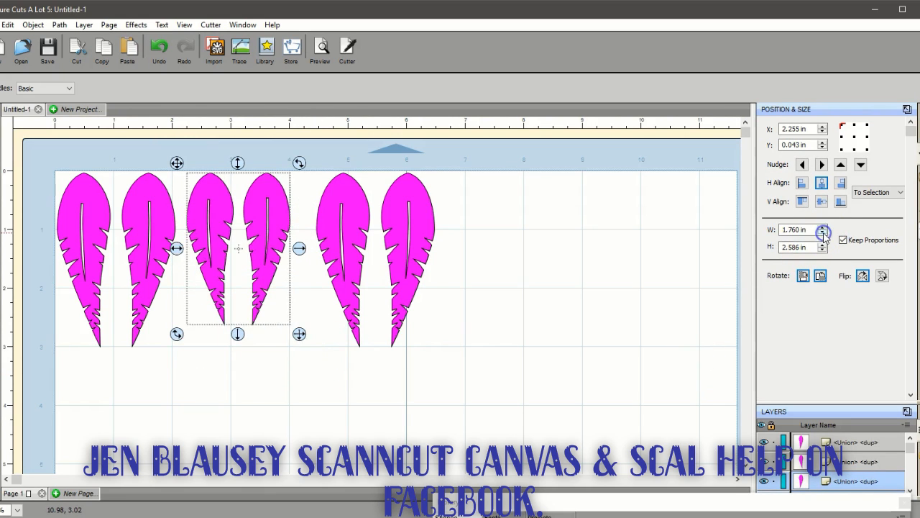
{"action": "left_click", "coordinate": [823, 234]}
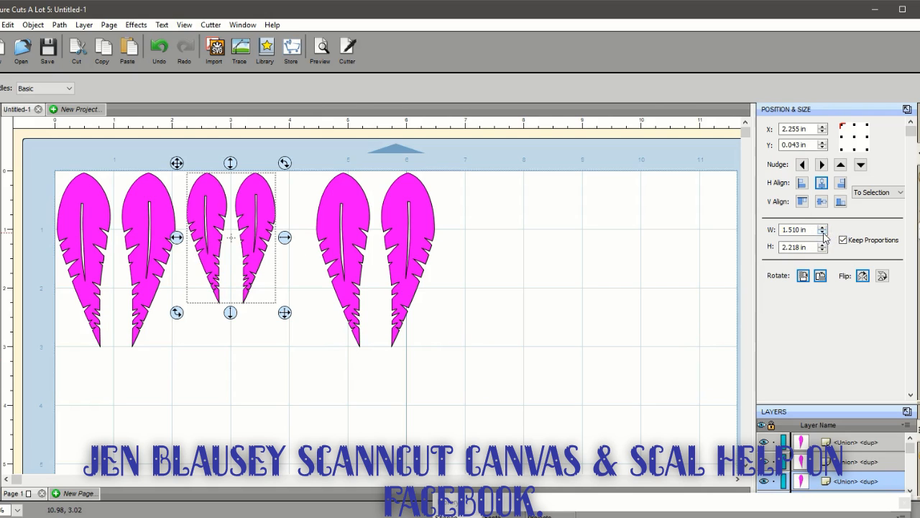
{"action": "left_click", "coordinate": [823, 228]}
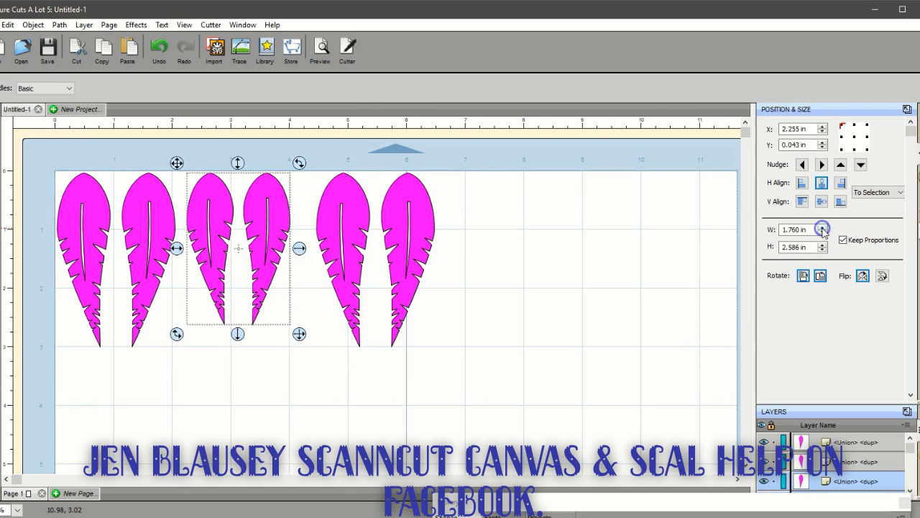
{"action": "left_click", "coordinate": [317, 168]}
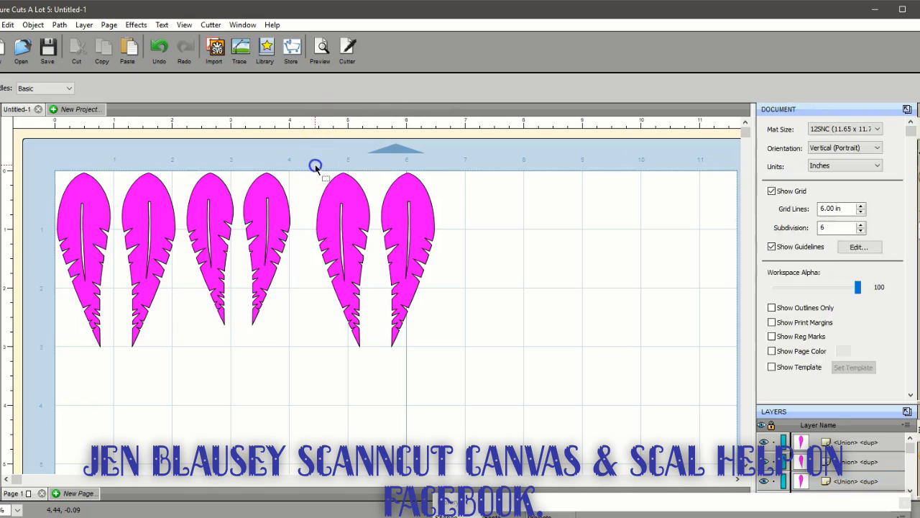
Proportionally shrink the third pair of magenta feathers to a width of 1.260 in
{"action": "left_click_drag", "start_coordinate": [301, 161], "coordinate": [477, 355]}
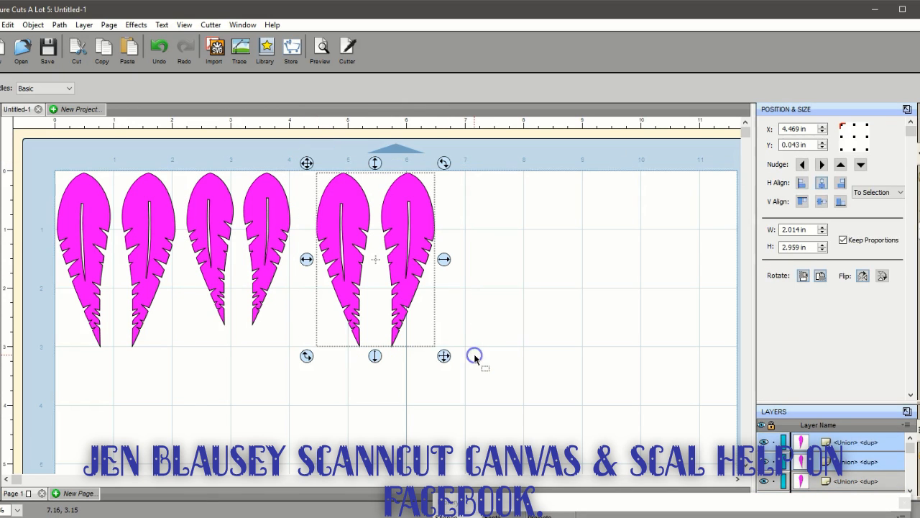
{"action": "left_click", "coordinate": [822, 232]}
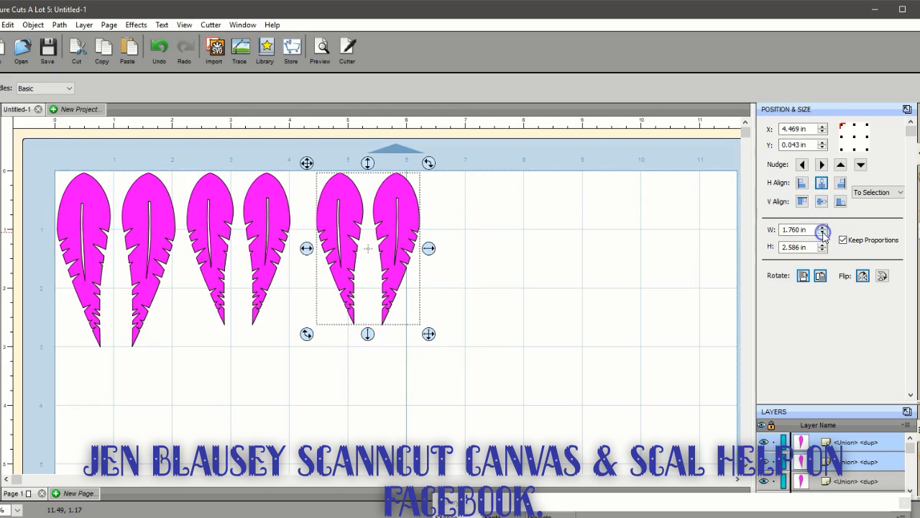
{"action": "left_click", "coordinate": [822, 232]}
{"action": "left_click", "coordinate": [822, 232]}
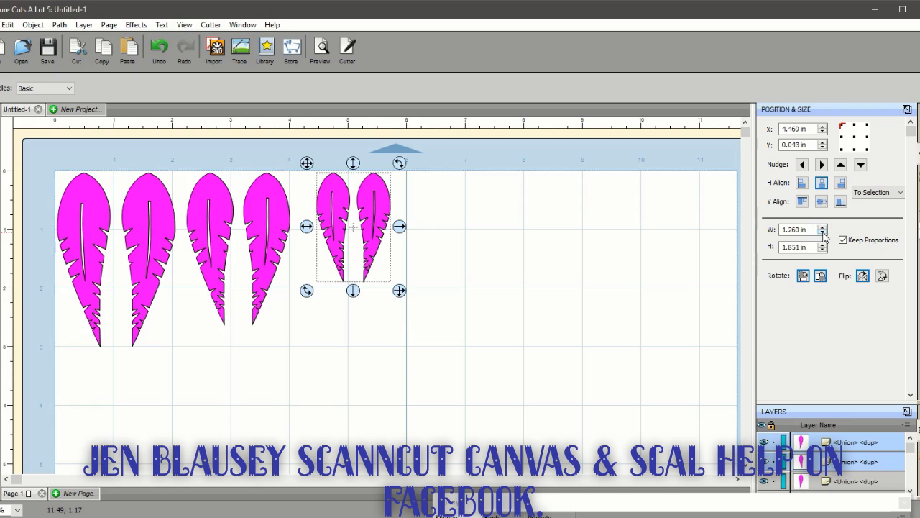
{"action": "left_click", "coordinate": [822, 232]}
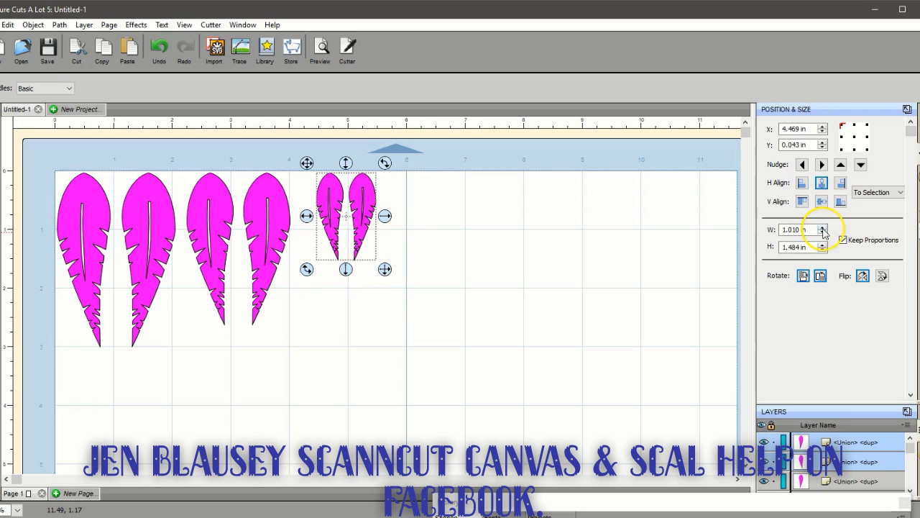
{"action": "left_click", "coordinate": [822, 227]}
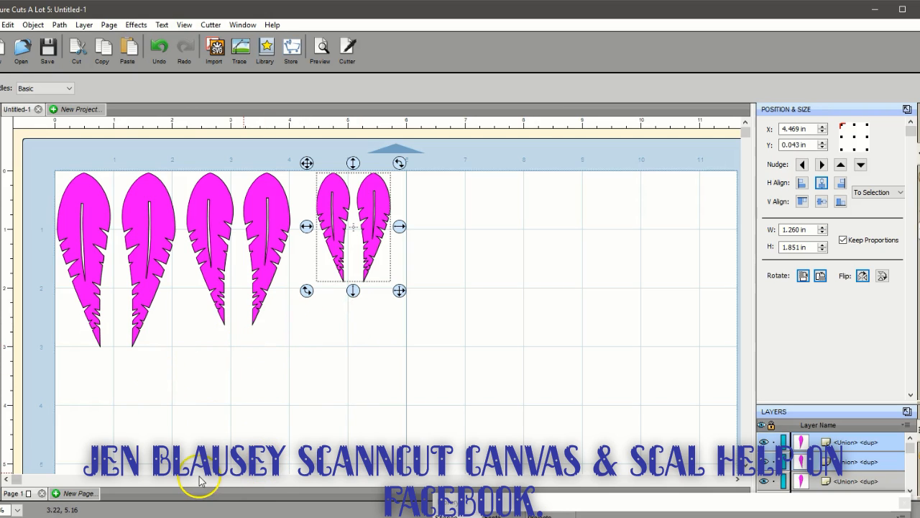
Try simplifying the paths of all six feathers with a threshold of 80, and undo the simplification
{"action": "left_click_drag", "start_coordinate": [40, 146], "coordinate": [454, 397]}
{"action": "left_click", "coordinate": [60, 26]}
{"action": "left_click", "coordinate": [80, 97]}
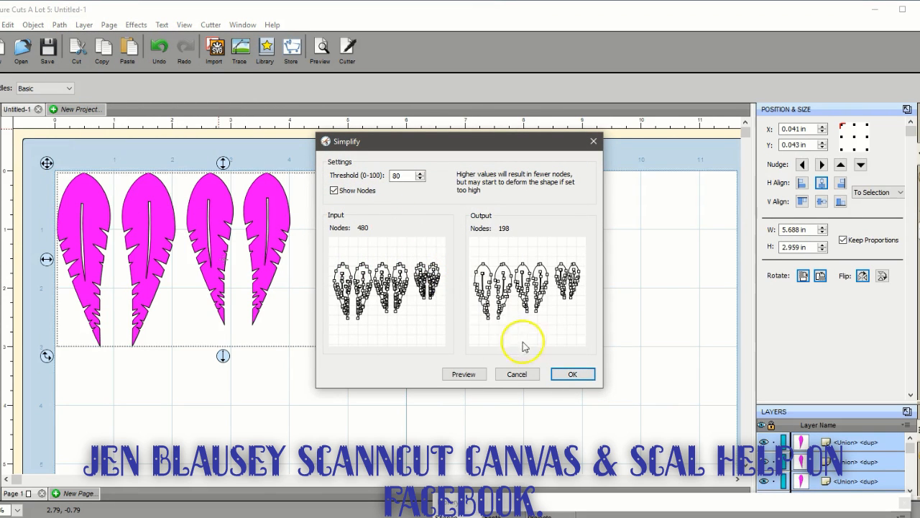
{"action": "left_click", "coordinate": [463, 374]}
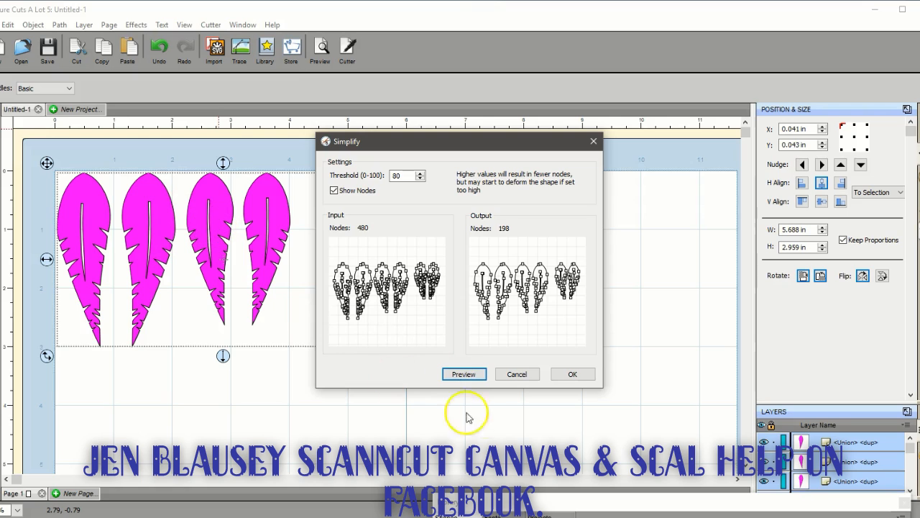
{"action": "left_click", "coordinate": [573, 375]}
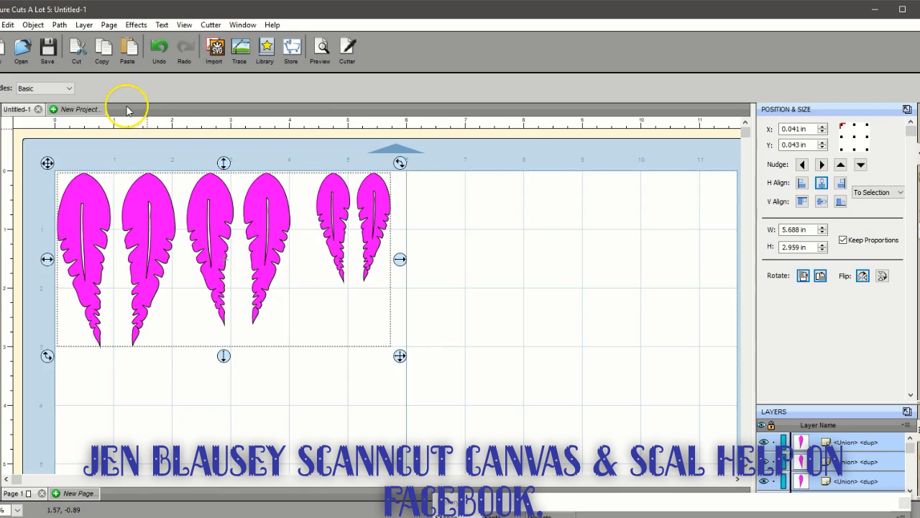
{"action": "left_click", "coordinate": [159, 48]}
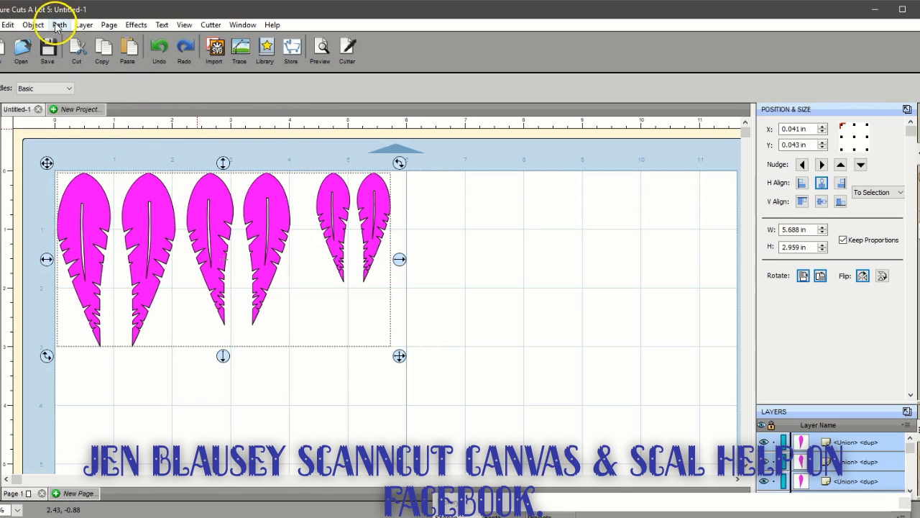
Try simplifying the paths of all six feathers with a threshold of 40, and undo the simplification
{"action": "left_click", "coordinate": [59, 25]}
{"action": "left_click", "coordinate": [90, 105]}
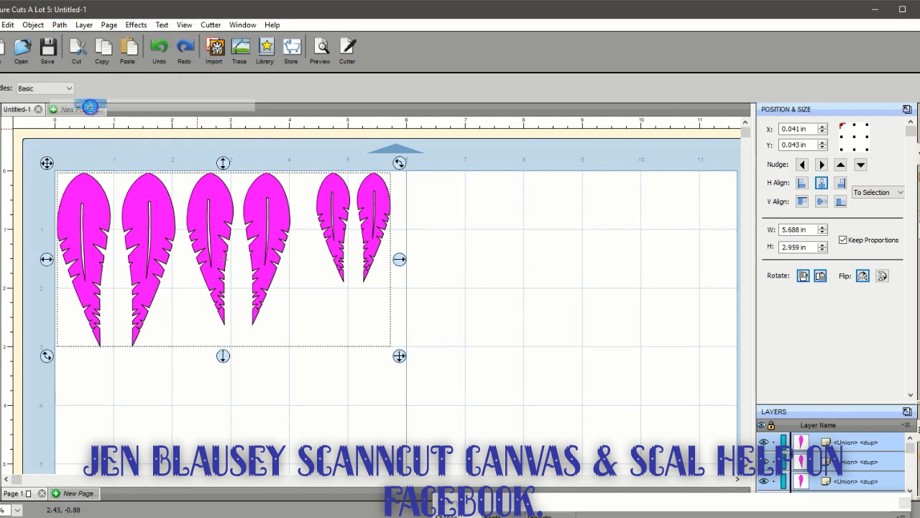
{"action": "double_click", "coordinate": [407, 175]}
{"action": "type", "text": "40"}
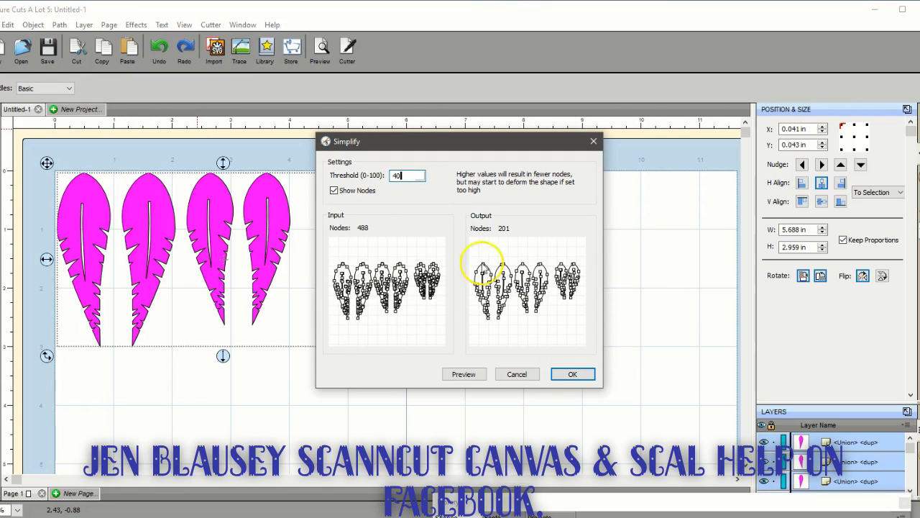
{"action": "left_click", "coordinate": [463, 374]}
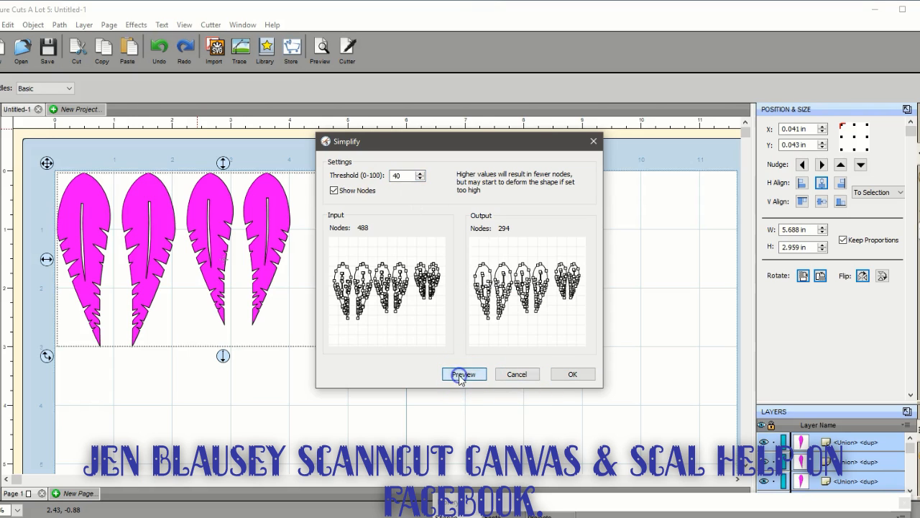
{"action": "left_click", "coordinate": [573, 374]}
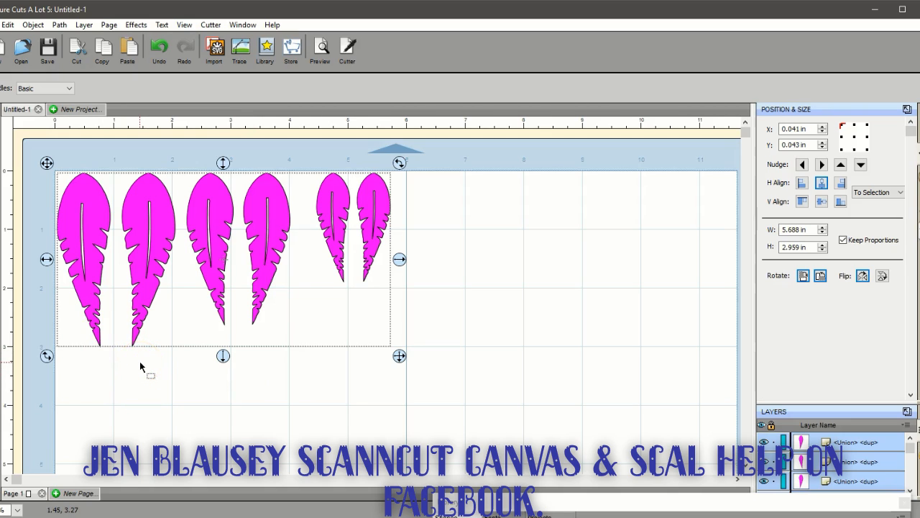
{"action": "left_click", "coordinate": [158, 47]}
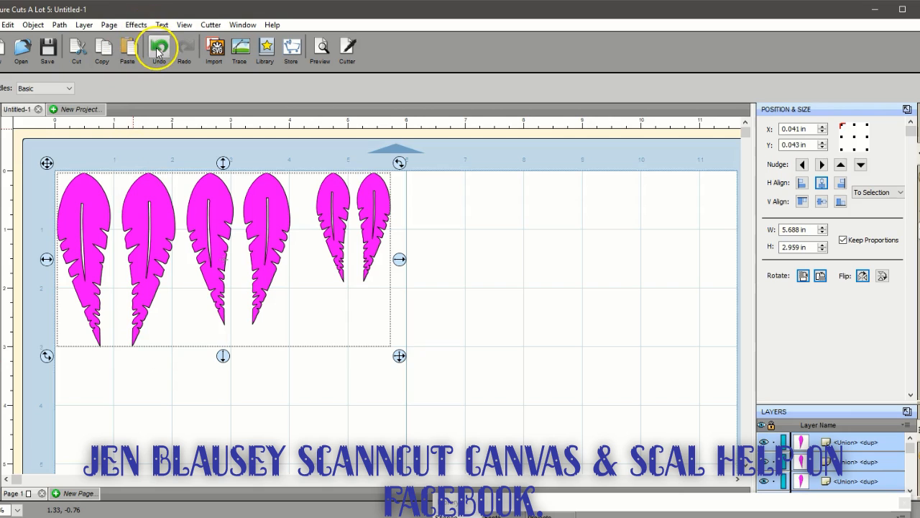
Simplify the paths of all six feathers with a threshold of 20
{"action": "left_click", "coordinate": [59, 26]}
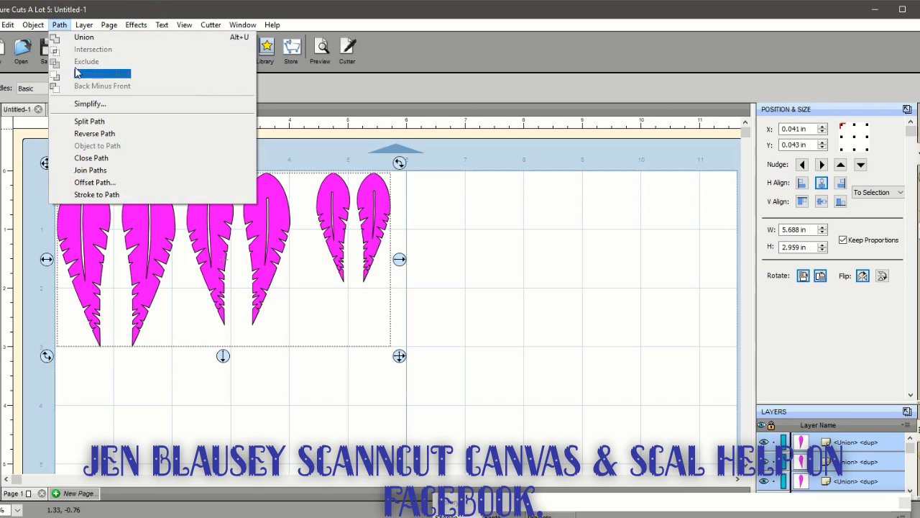
{"action": "left_click", "coordinate": [87, 105]}
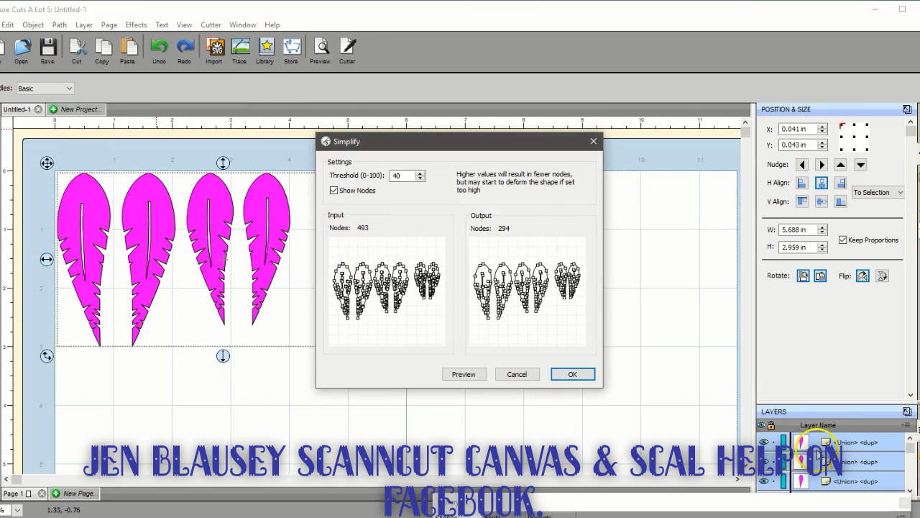
{"action": "left_click", "coordinate": [396, 175]}
{"action": "double_click", "coordinate": [396, 175]}
{"action": "type", "text": "20"}
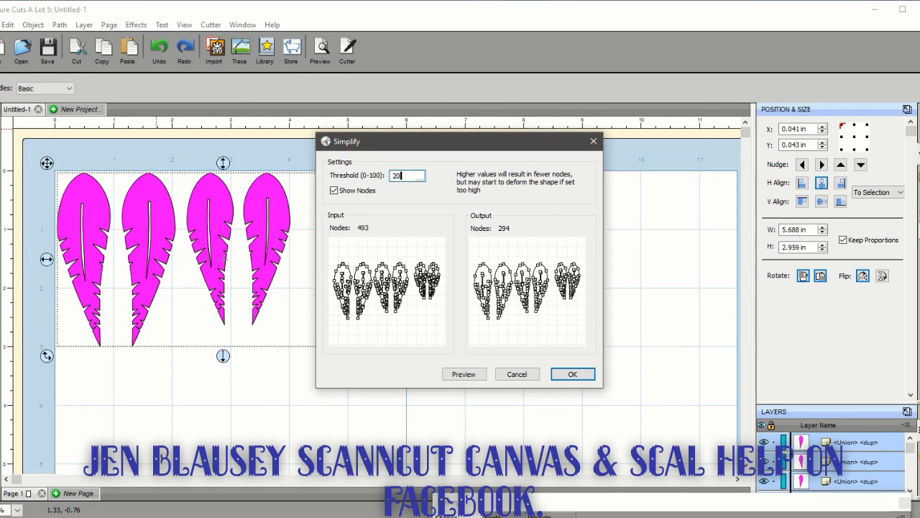
{"action": "left_click", "coordinate": [579, 375]}
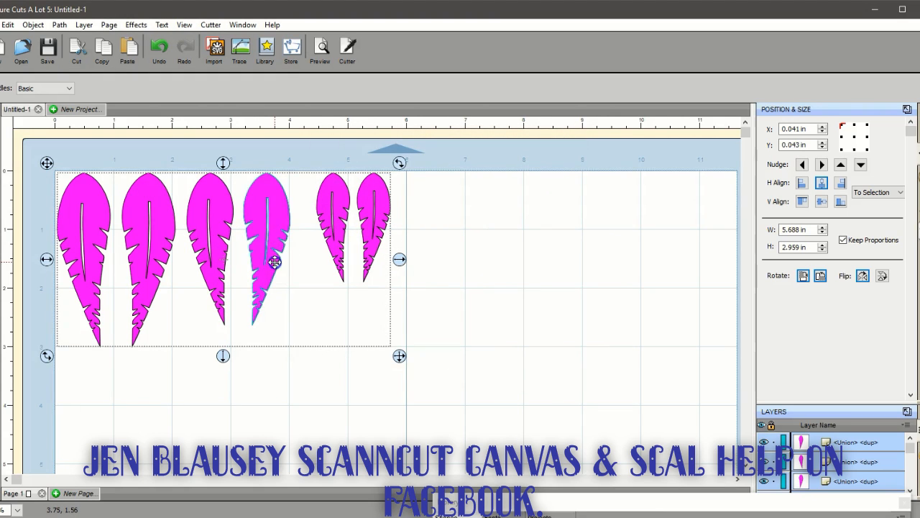
{"action": "left_click", "coordinate": [340, 459]}
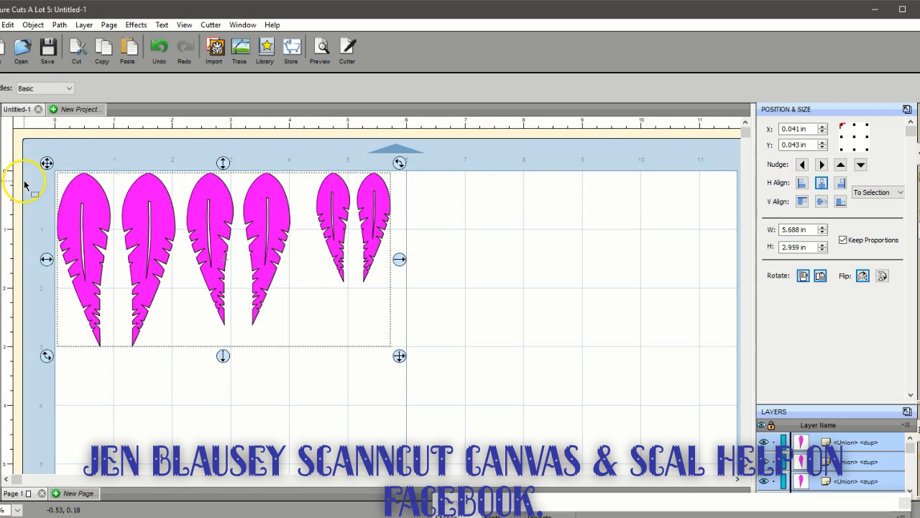
Export the six feathers to the SNCClass folder in ScanNCut (*.fcm) format under the file name EarringsCutFile
{"action": "left_click", "coordinate": [3, 24]}
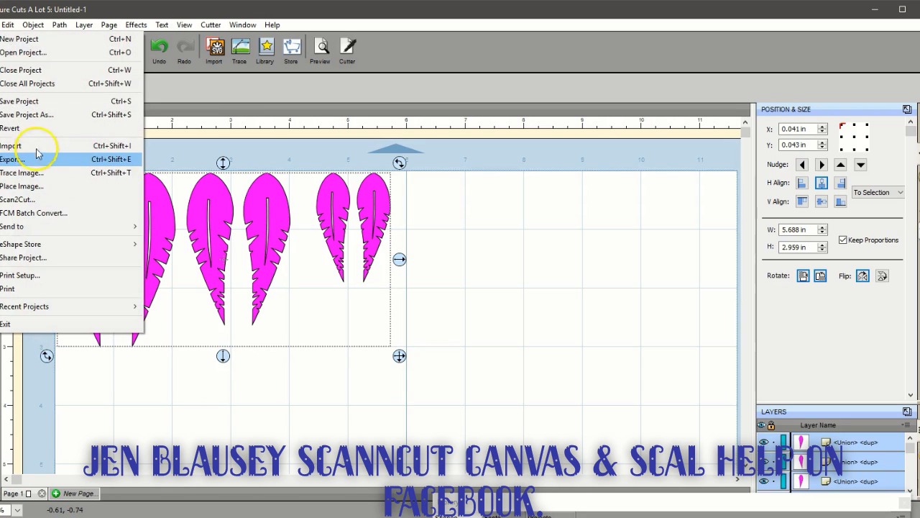
{"action": "left_click", "coordinate": [36, 159]}
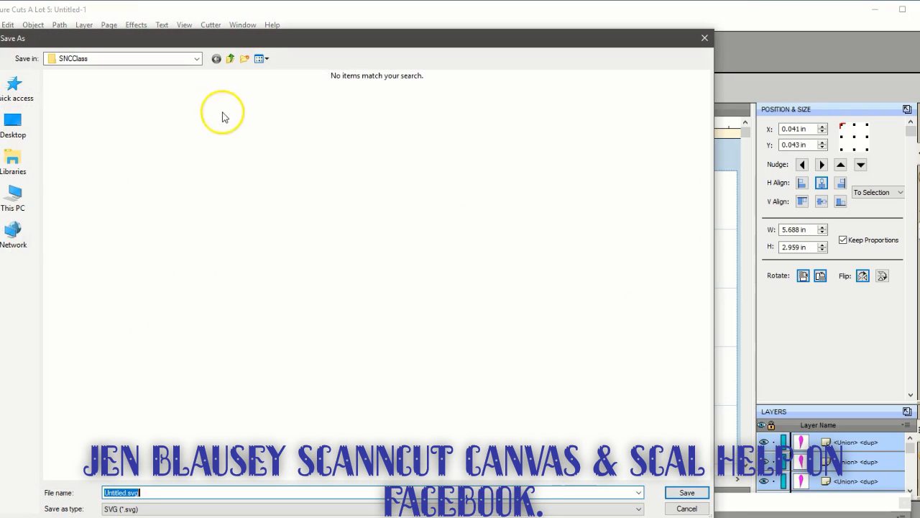
{"action": "left_click", "coordinate": [152, 506]}
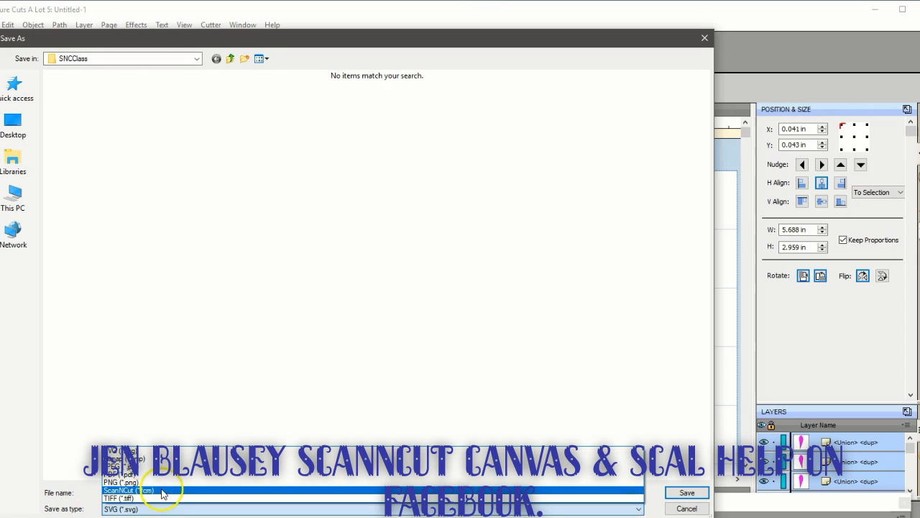
{"action": "left_click", "coordinate": [154, 489]}
{"action": "double_click", "coordinate": [144, 492]}
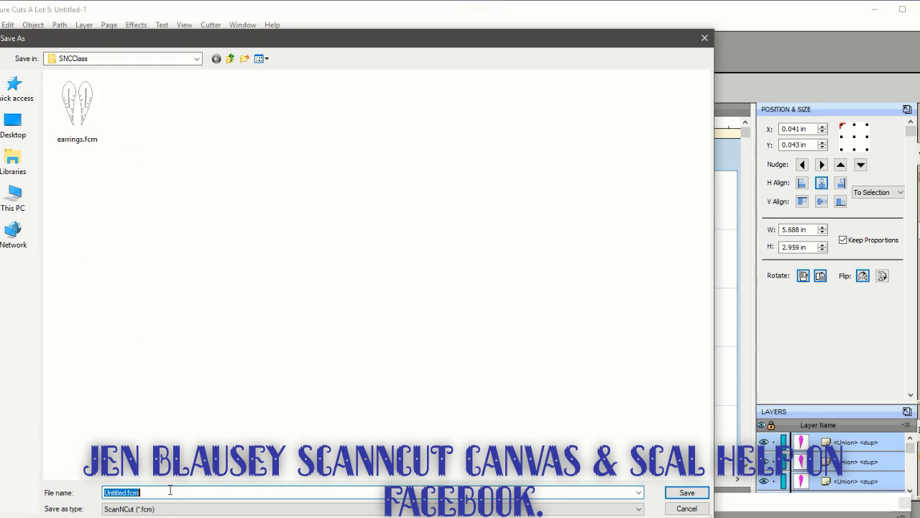
{"action": "type", "text": "Earri"}
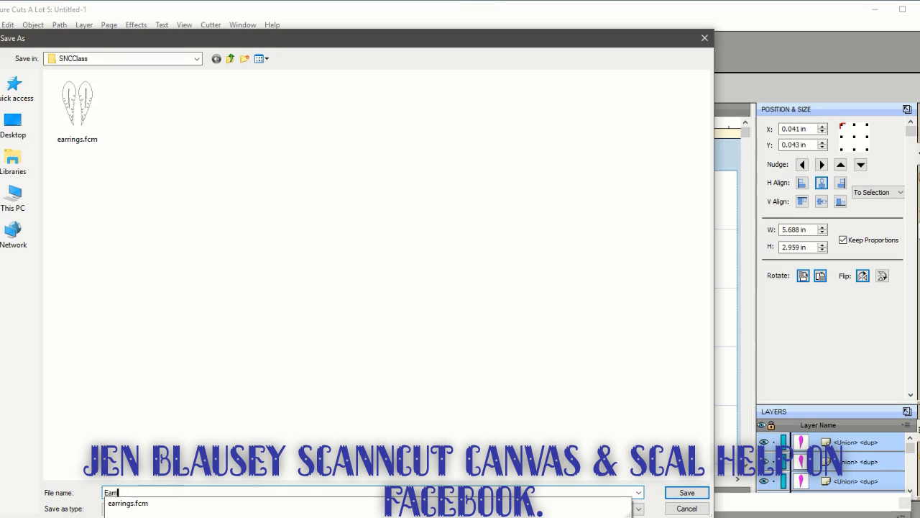
{"action": "type", "text": "ngsCut"}
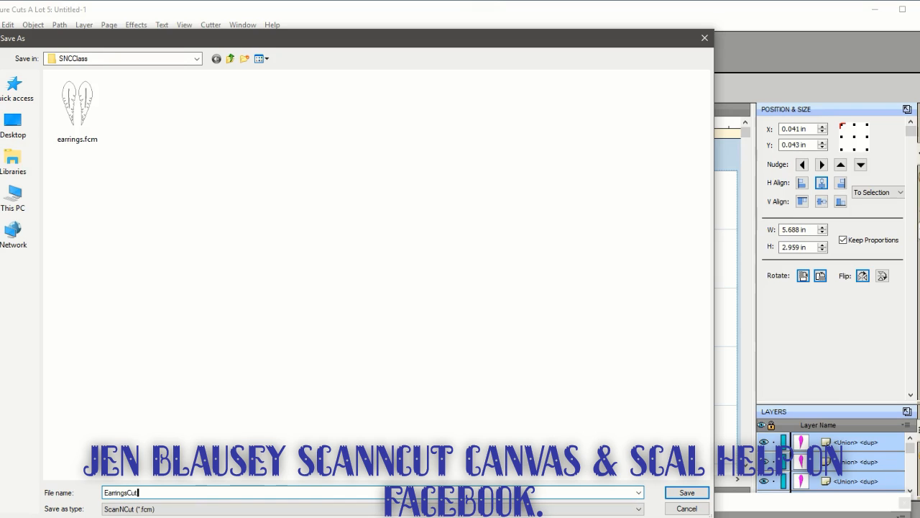
{"action": "type", "text": "File"}
{"action": "key", "text": "Return"}
{"action": "left_click", "coordinate": [194, 267]}
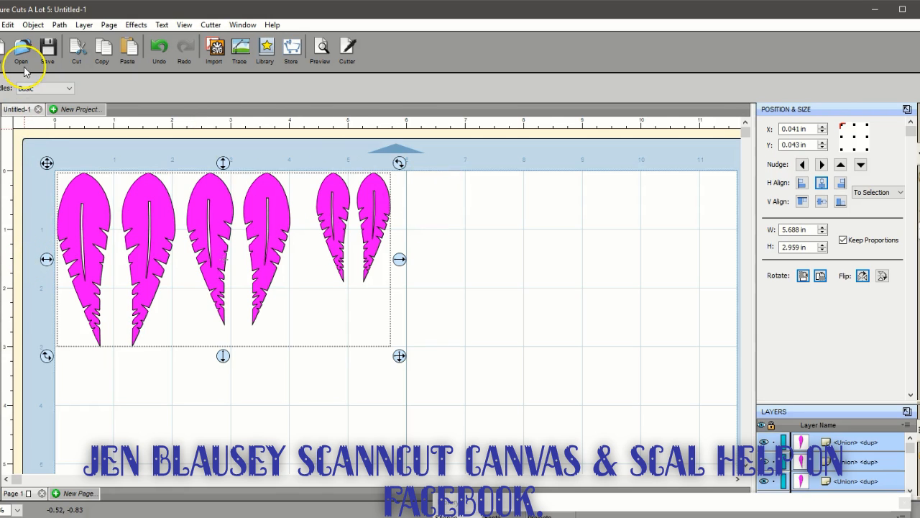
Save the project in the SCUT folder as a Sure Cuts A Lot 5 file named Earrings
{"action": "left_click", "coordinate": [48, 47]}
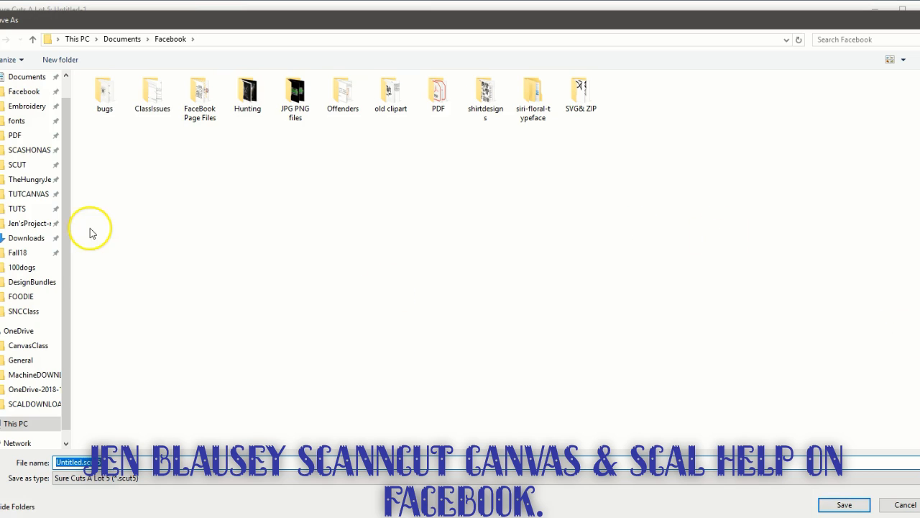
{"action": "left_click", "coordinate": [16, 164]}
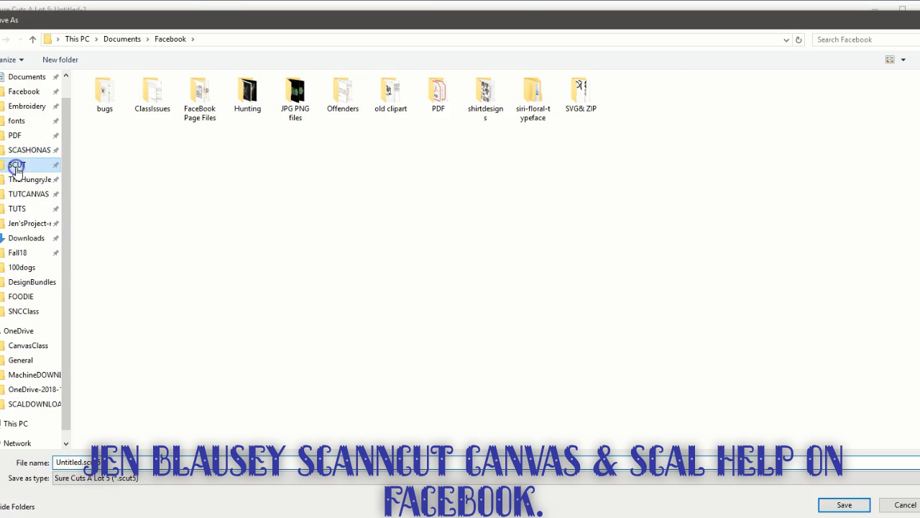
{"action": "double_click", "coordinate": [123, 462]}
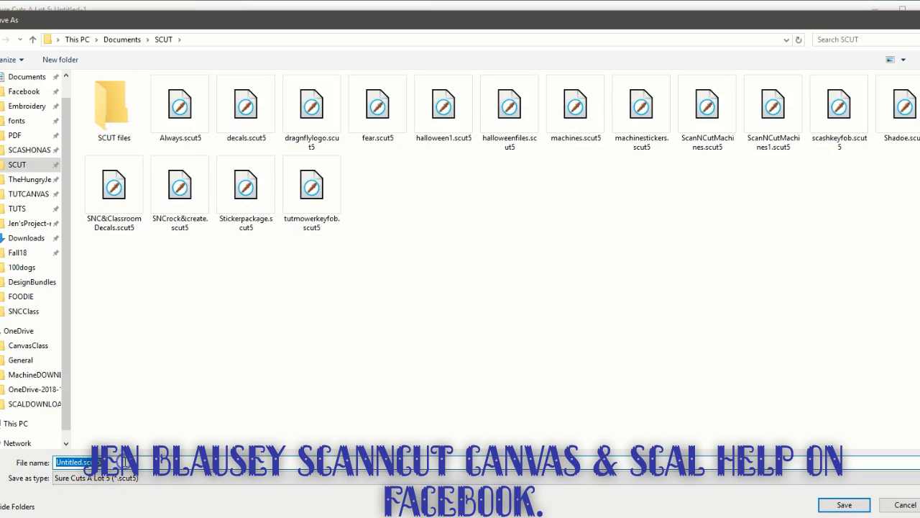
{"action": "type", "text": "Earri"}
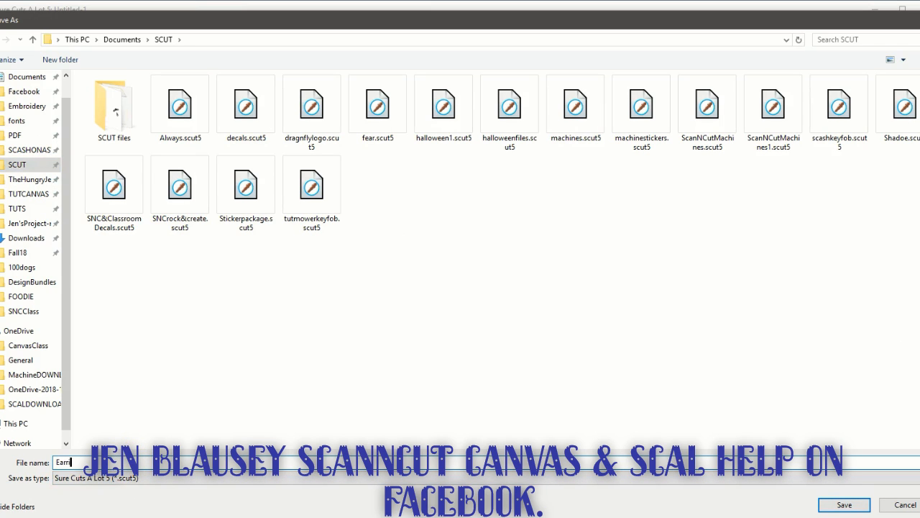
{"action": "type", "text": "ngs"}
{"action": "key", "text": "Return"}
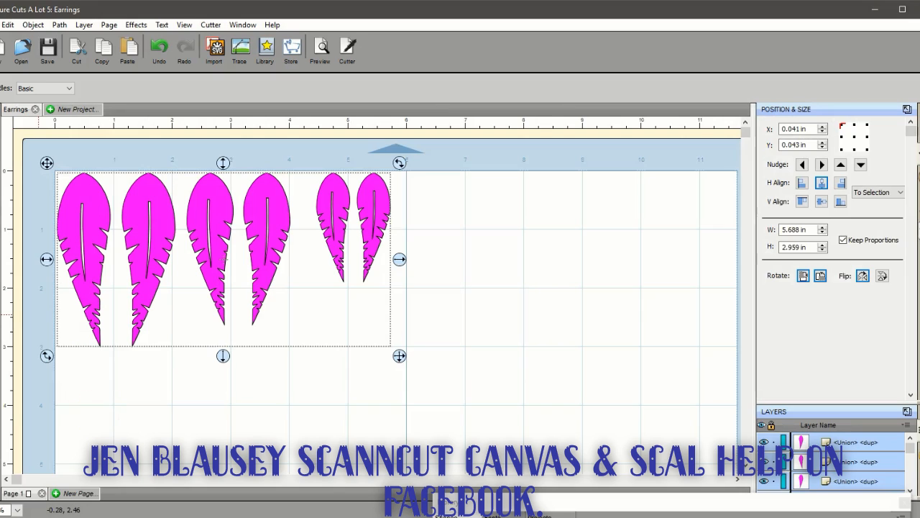
Look through the list of recent projects for the saved Earrings file
{"action": "left_click", "coordinate": [2, 25]}
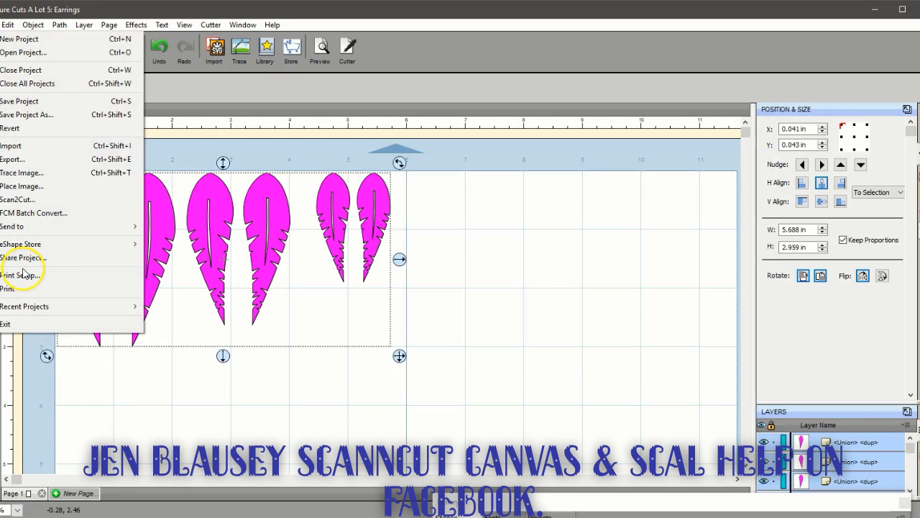
{"action": "mouse_move", "coordinate": [45, 307]}
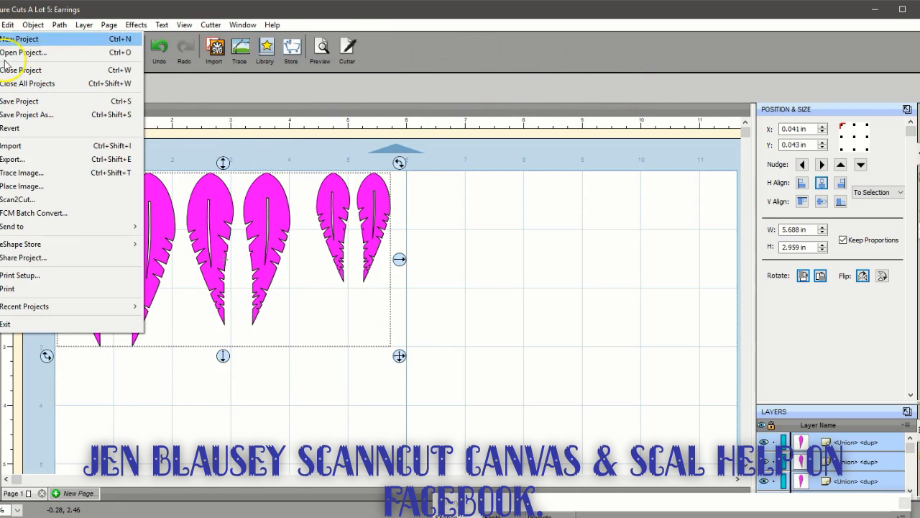
{"action": "mouse_move", "coordinate": [62, 306]}
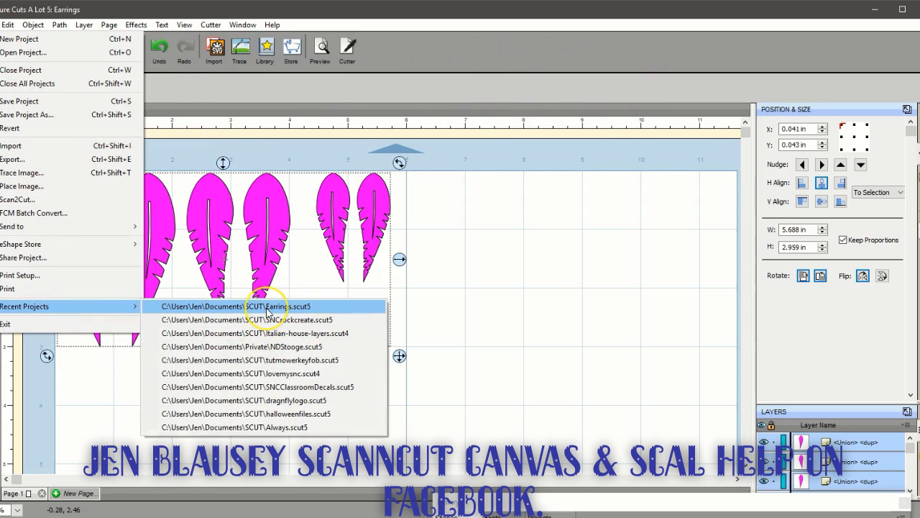
{"action": "left_click", "coordinate": [489, 331]}
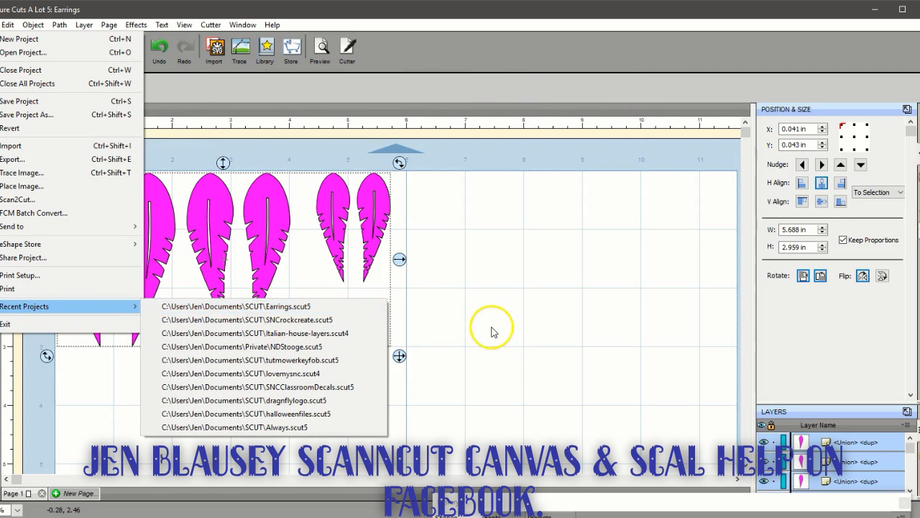
Deselect the feathers and save the Earrings project again
{"action": "left_click", "coordinate": [183, 411]}
{"action": "left_click", "coordinate": [106, 215]}
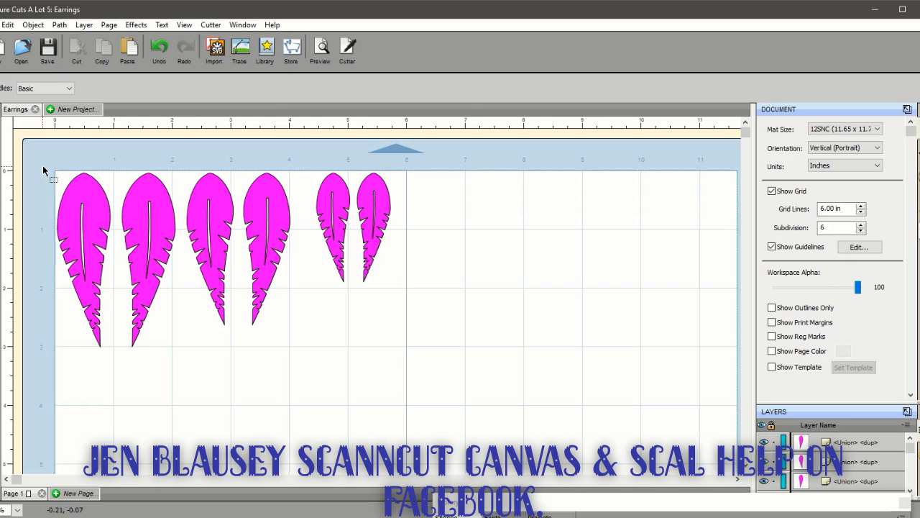
{"action": "left_click", "coordinate": [47, 49]}
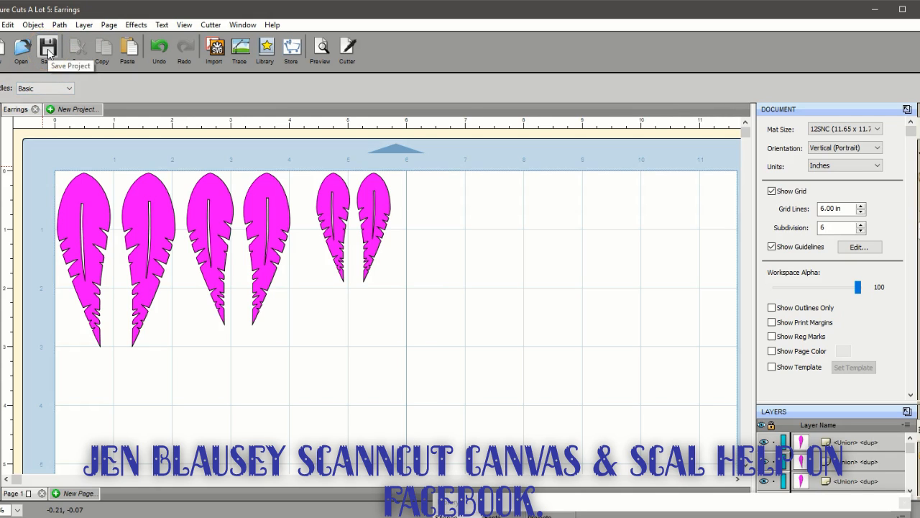